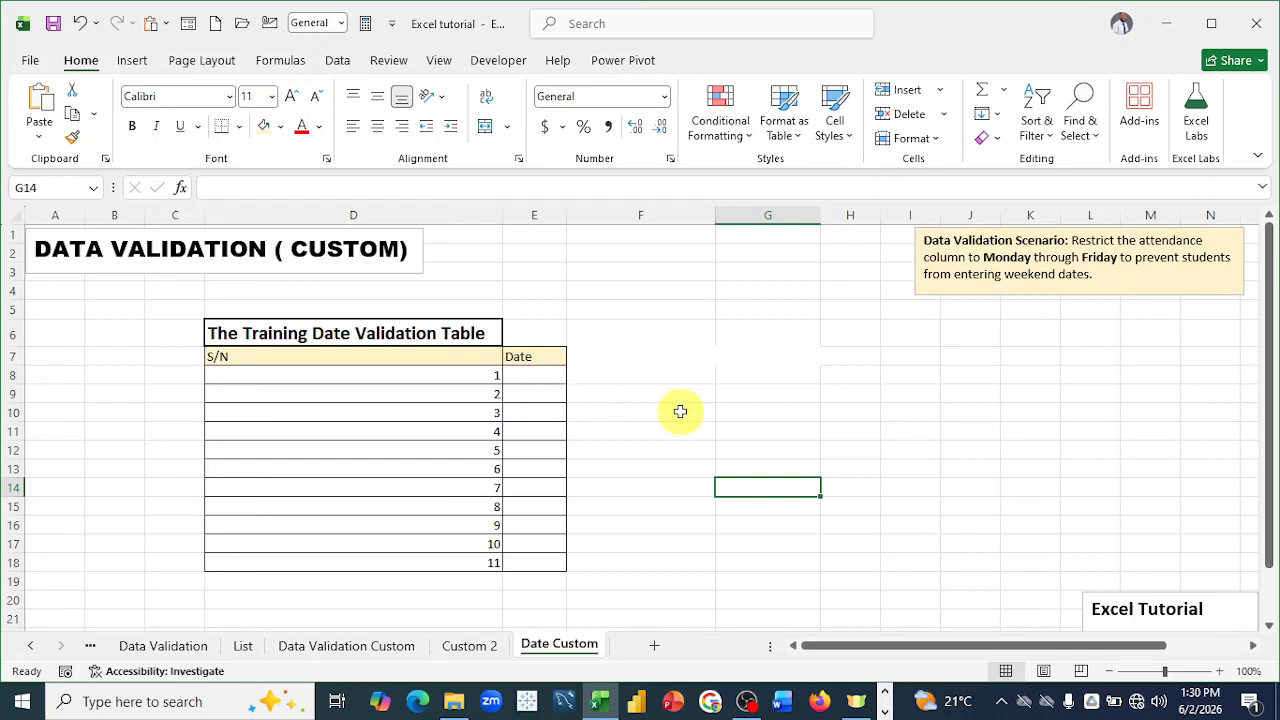
Step: Enter the test date 6/1/2026 in cell E8, the first row of the Date column
click(534, 375)
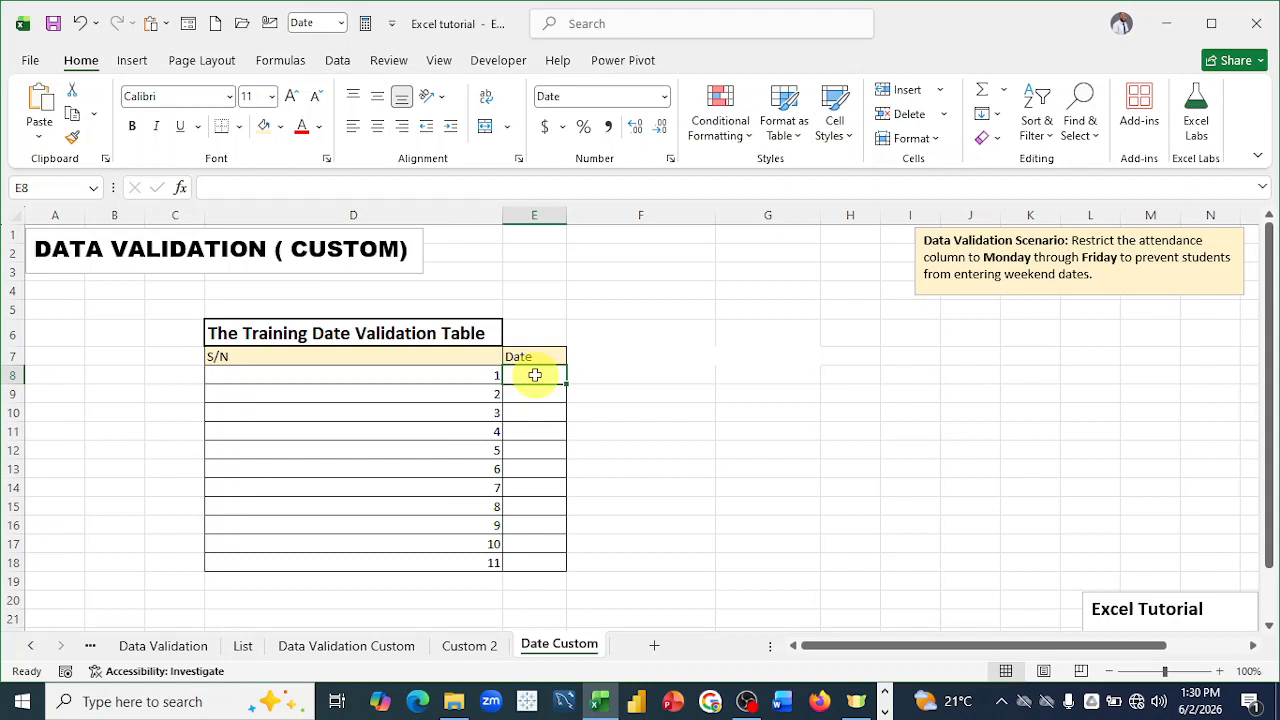
text(6)
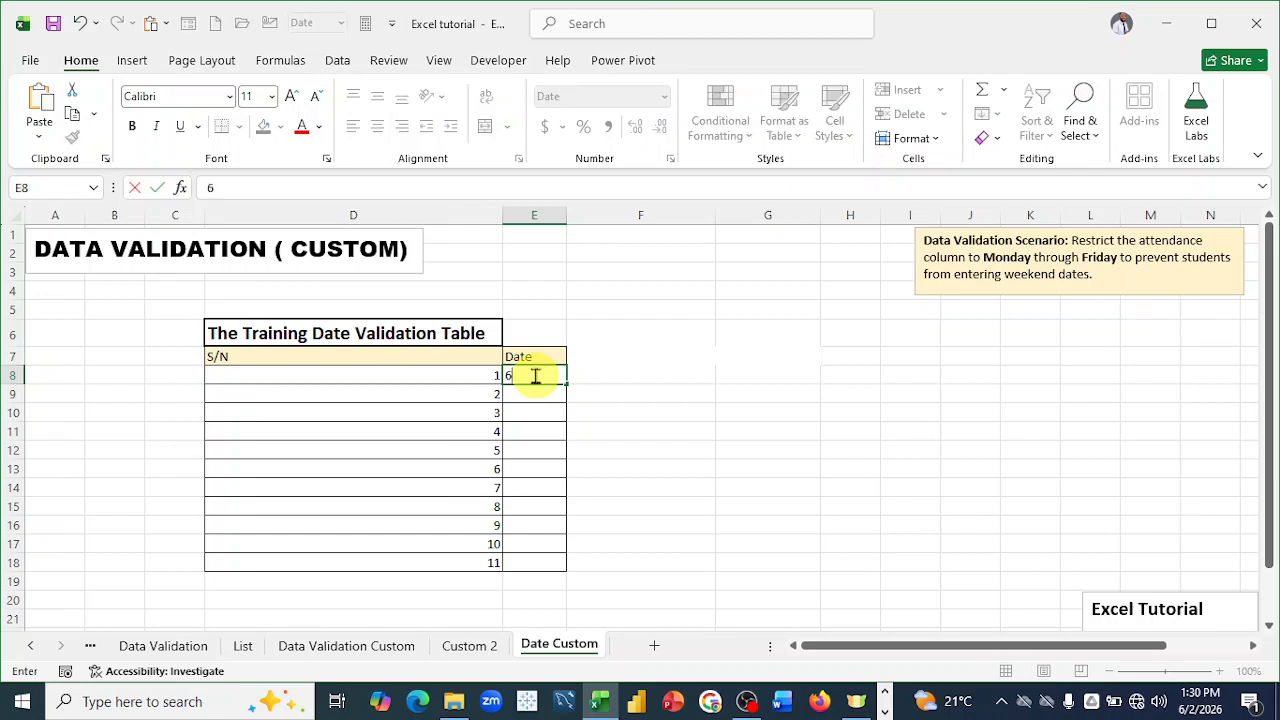
text(/1/2026)
key(Return)
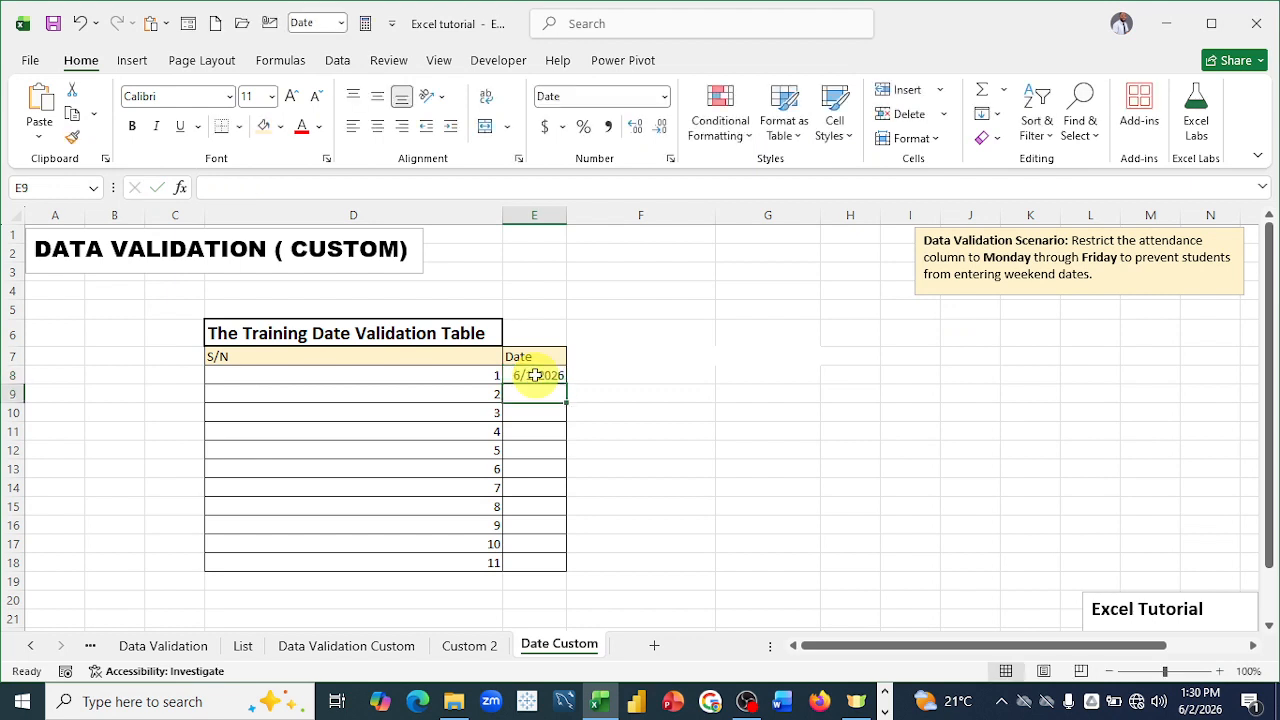
Step: Enter the weekday test formula =WEEKDAY(E8,2)<6 in cell F8, using the return type that numbers Monday 1 through Sunday 7
click(597, 373)
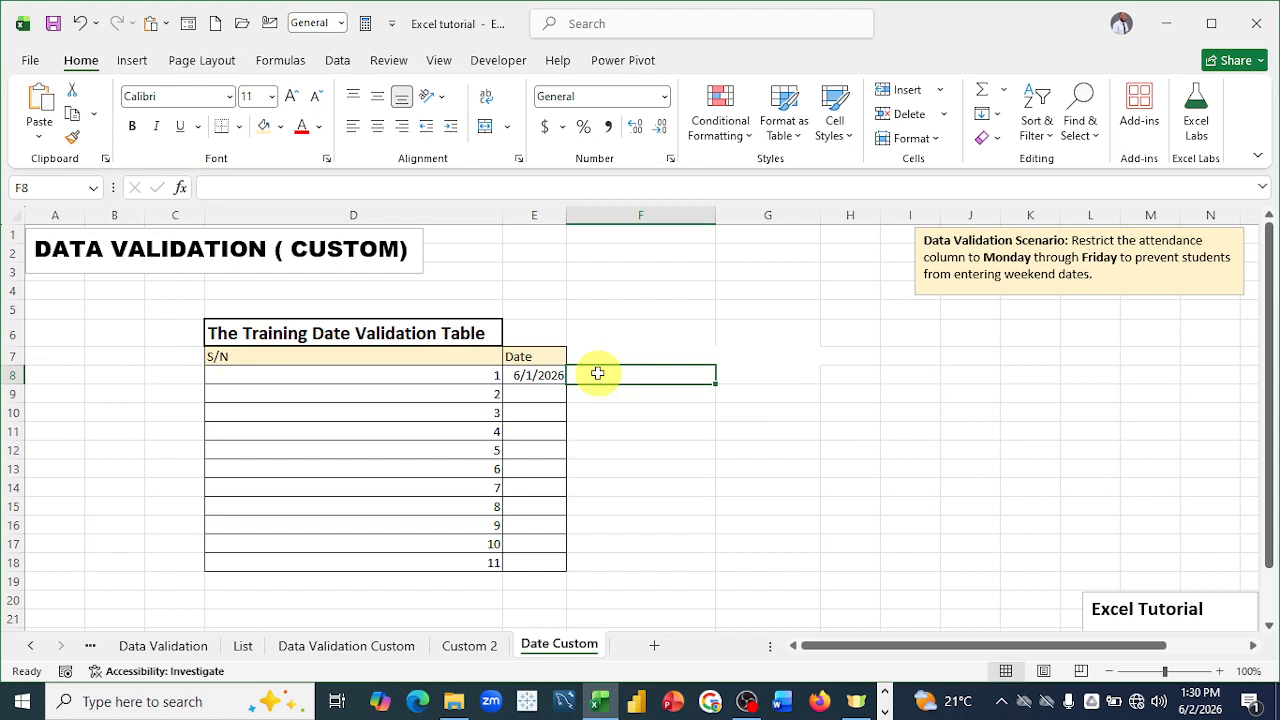
text(=w)
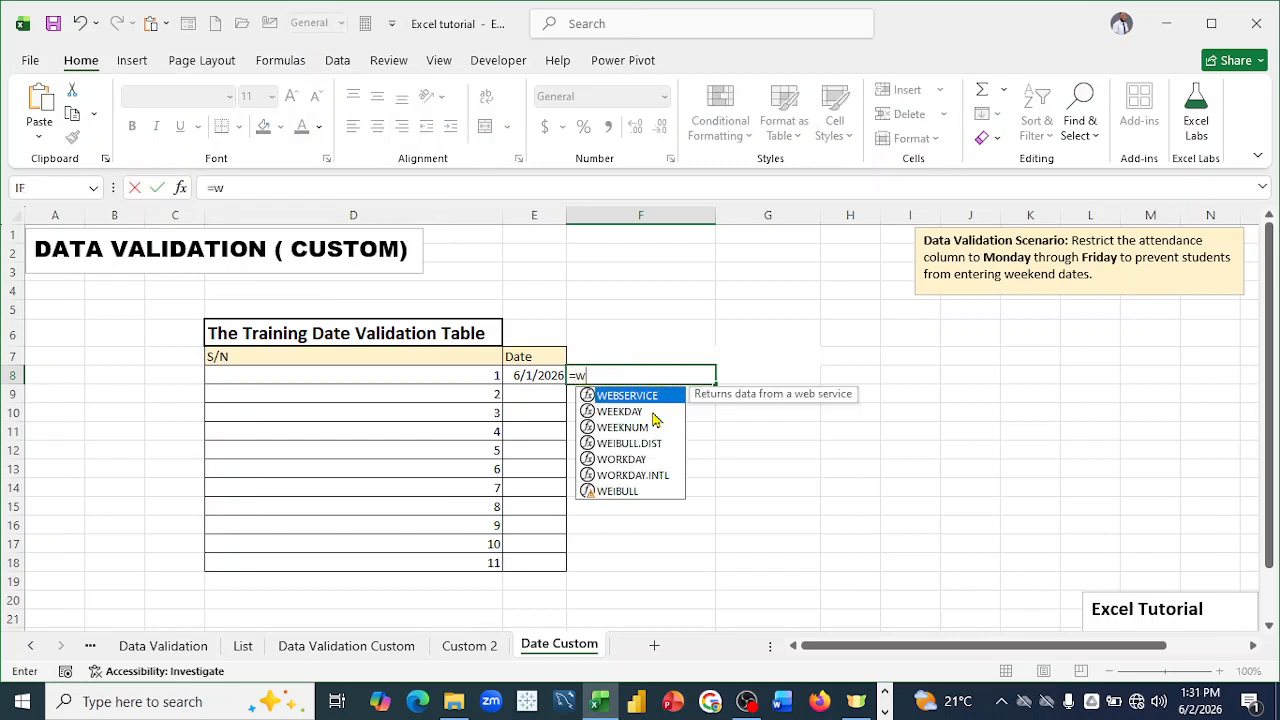
double_click(631, 411)
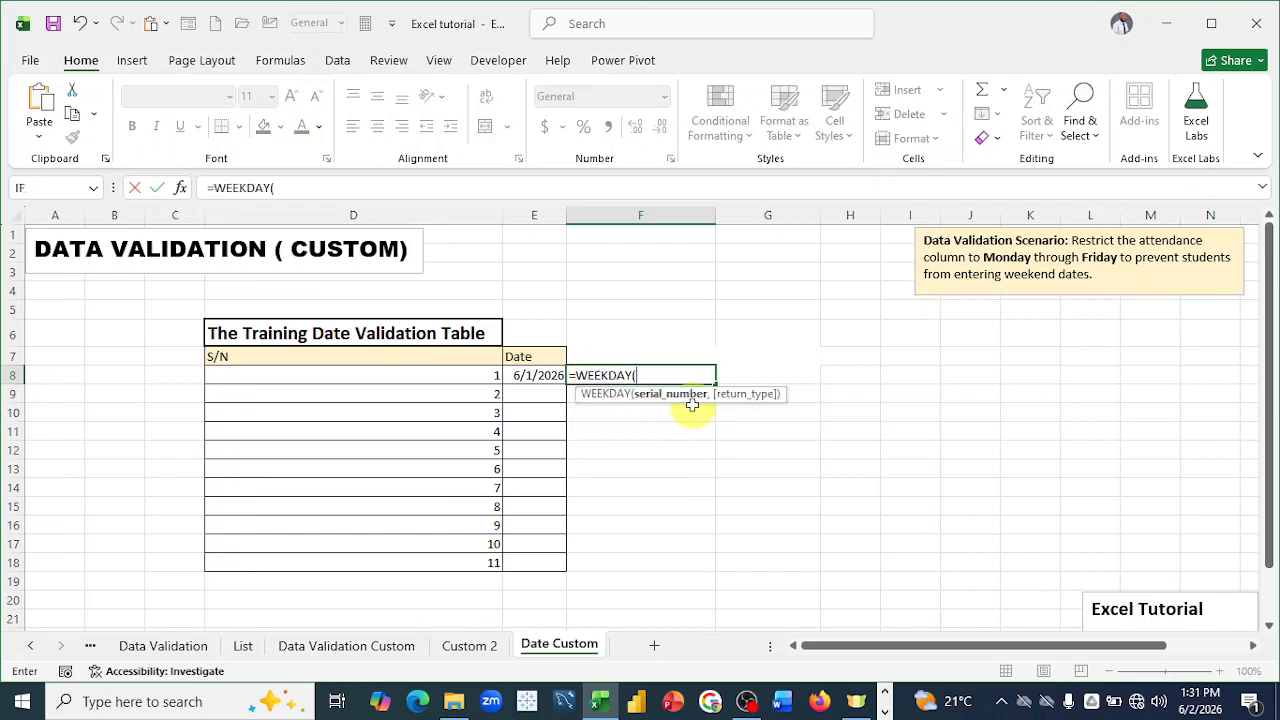
click(544, 376)
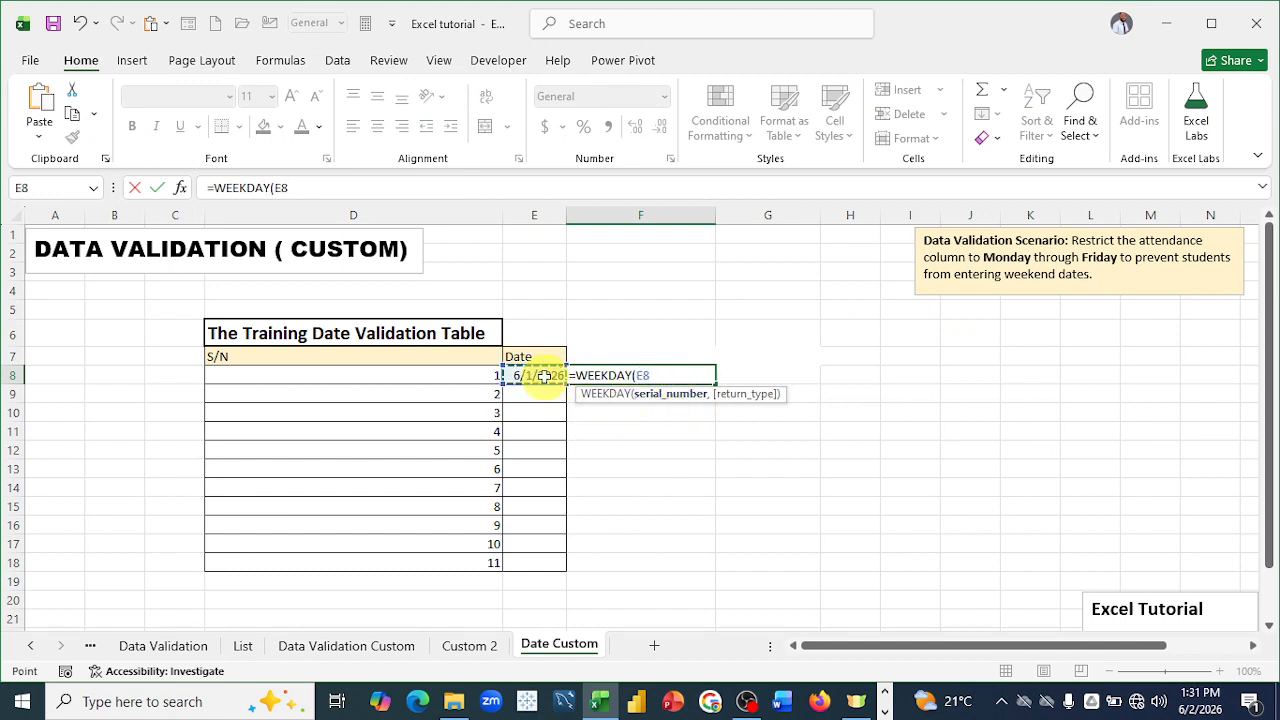
text(,)
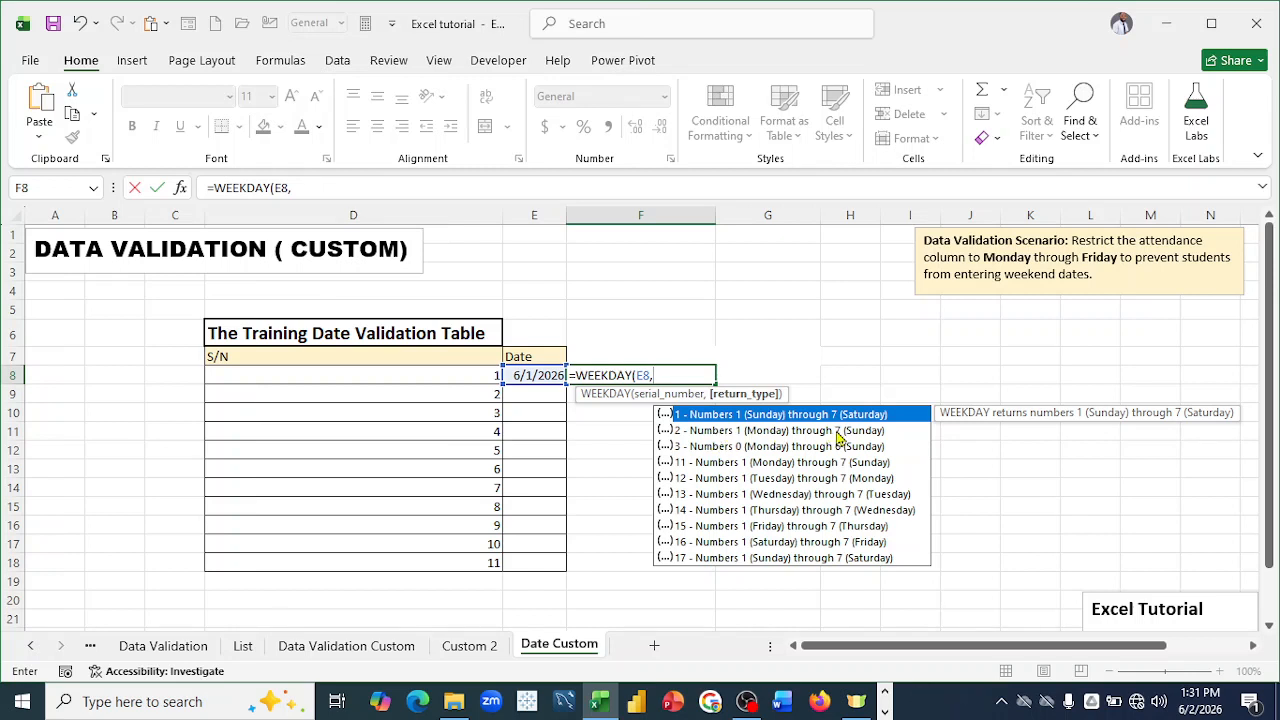
double_click(801, 431)
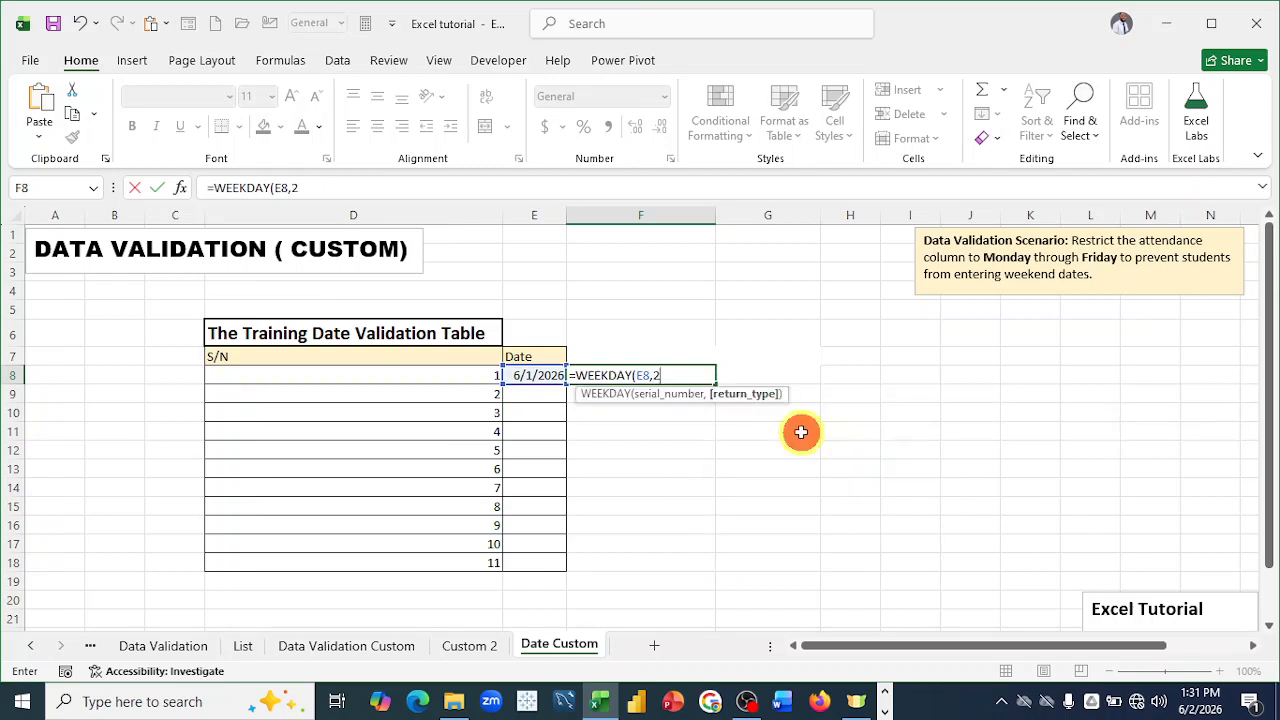
text()<)
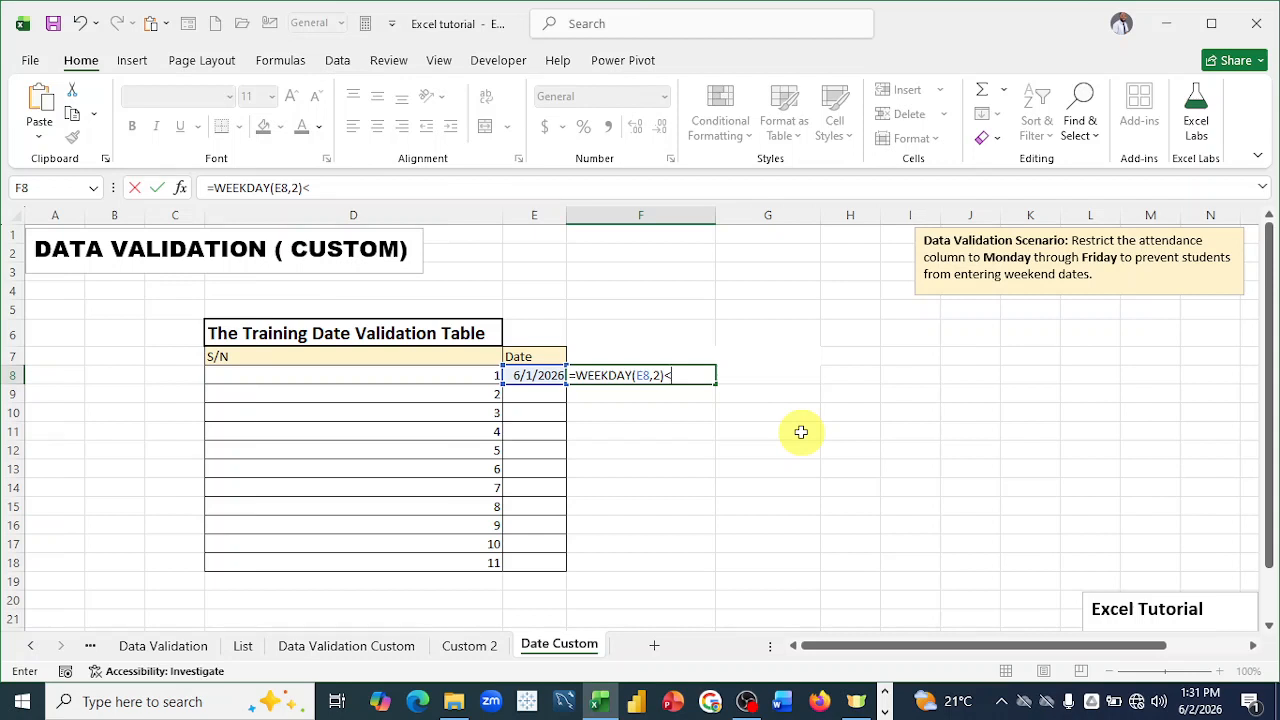
text(6)
key(Return)
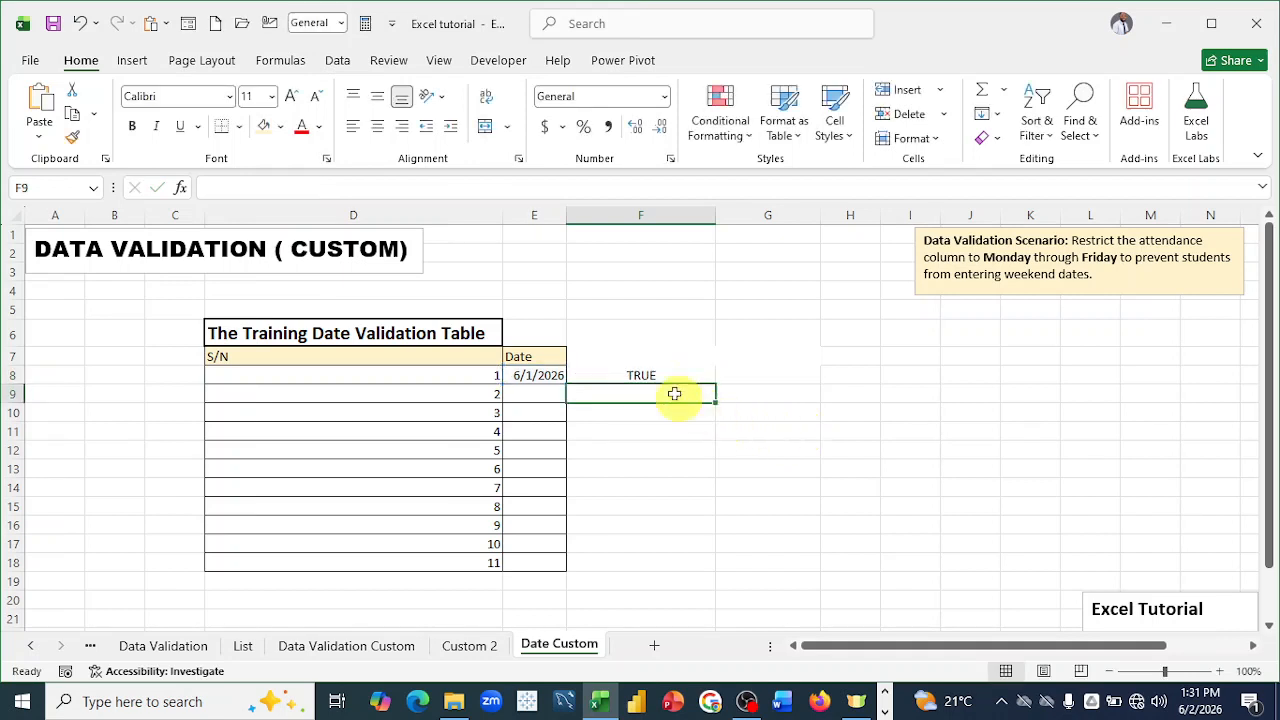
click(650, 373)
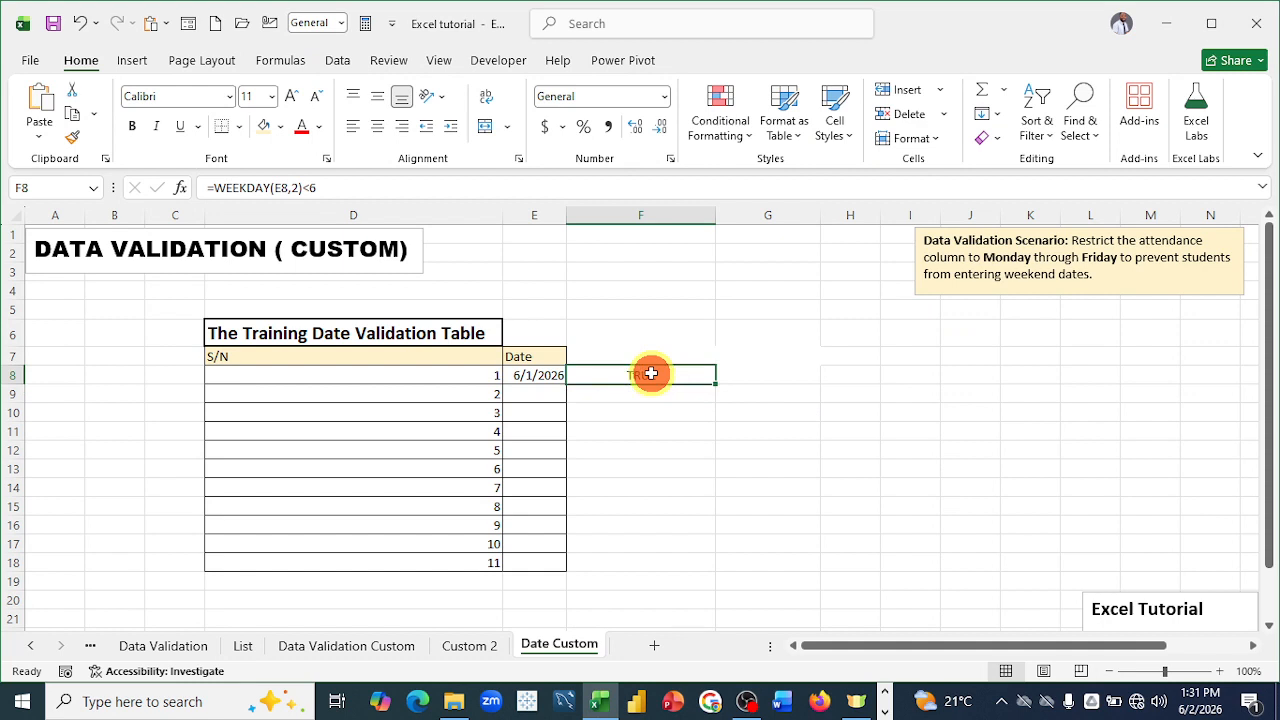
Step: Change the date in cell E8 to 6/7/2026 to test the formula with a weekend date
double_click(534, 376)
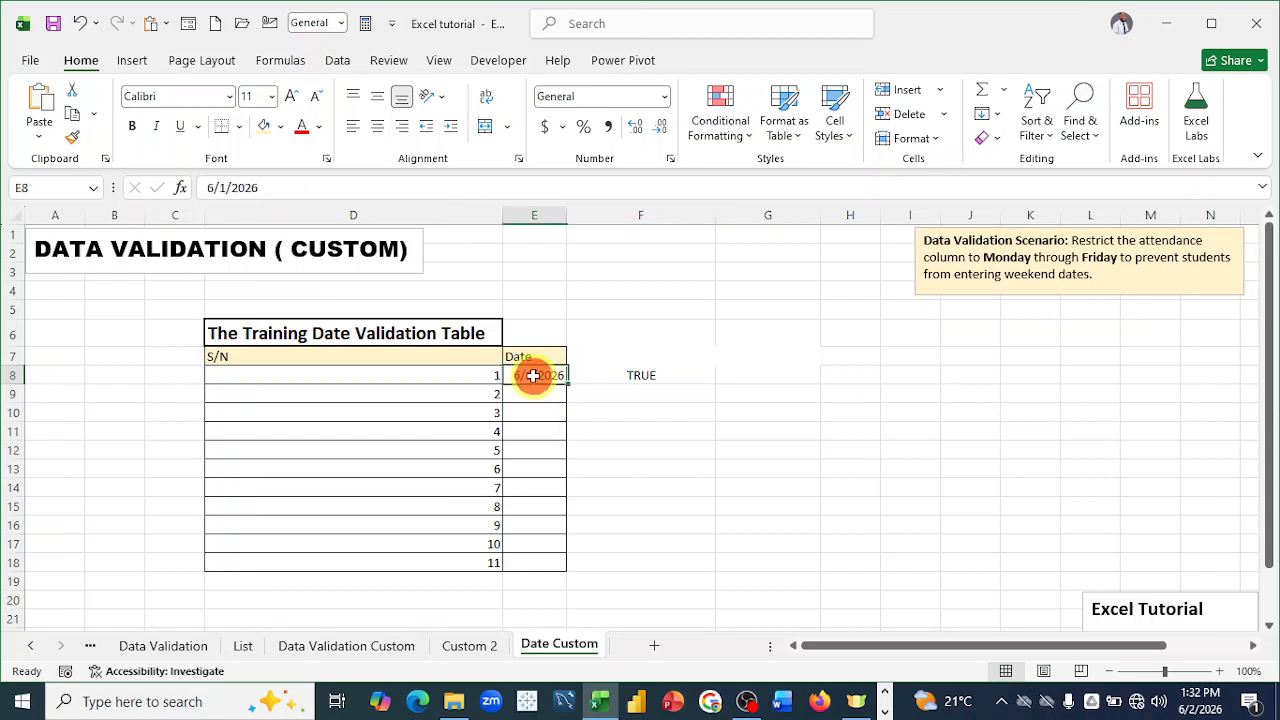
key(BackSpace)
text(7)
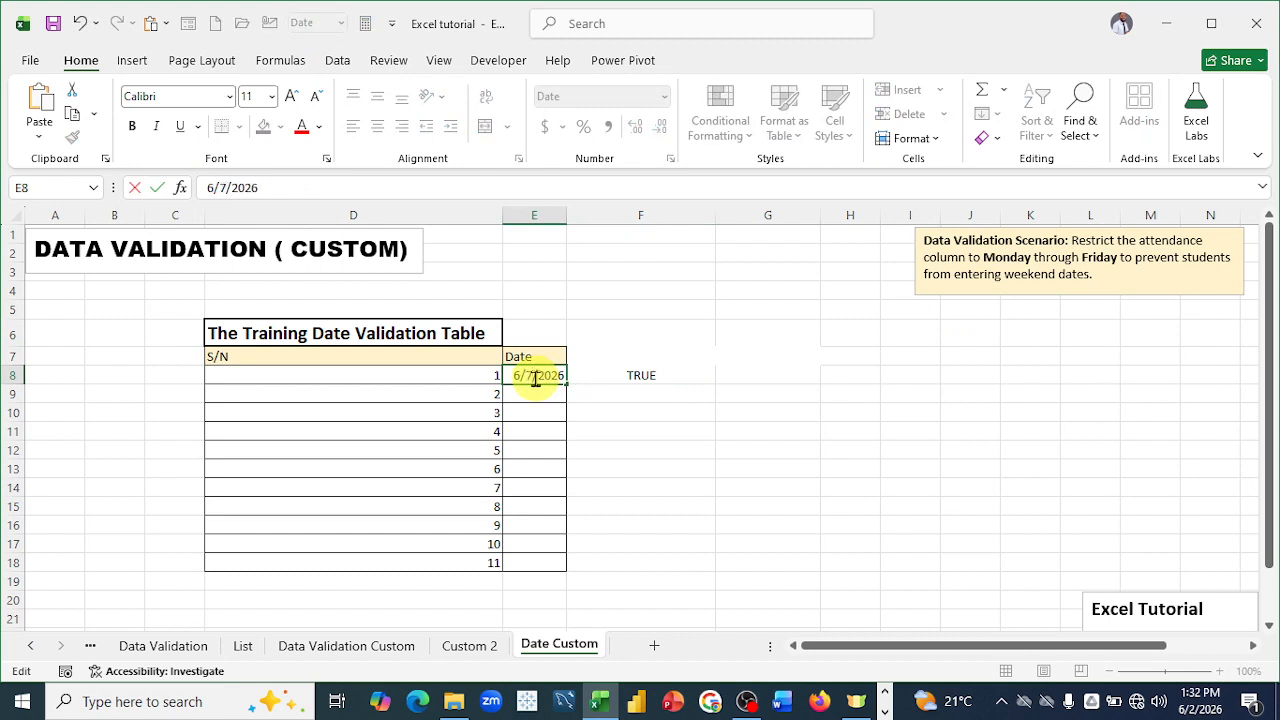
key(Return)
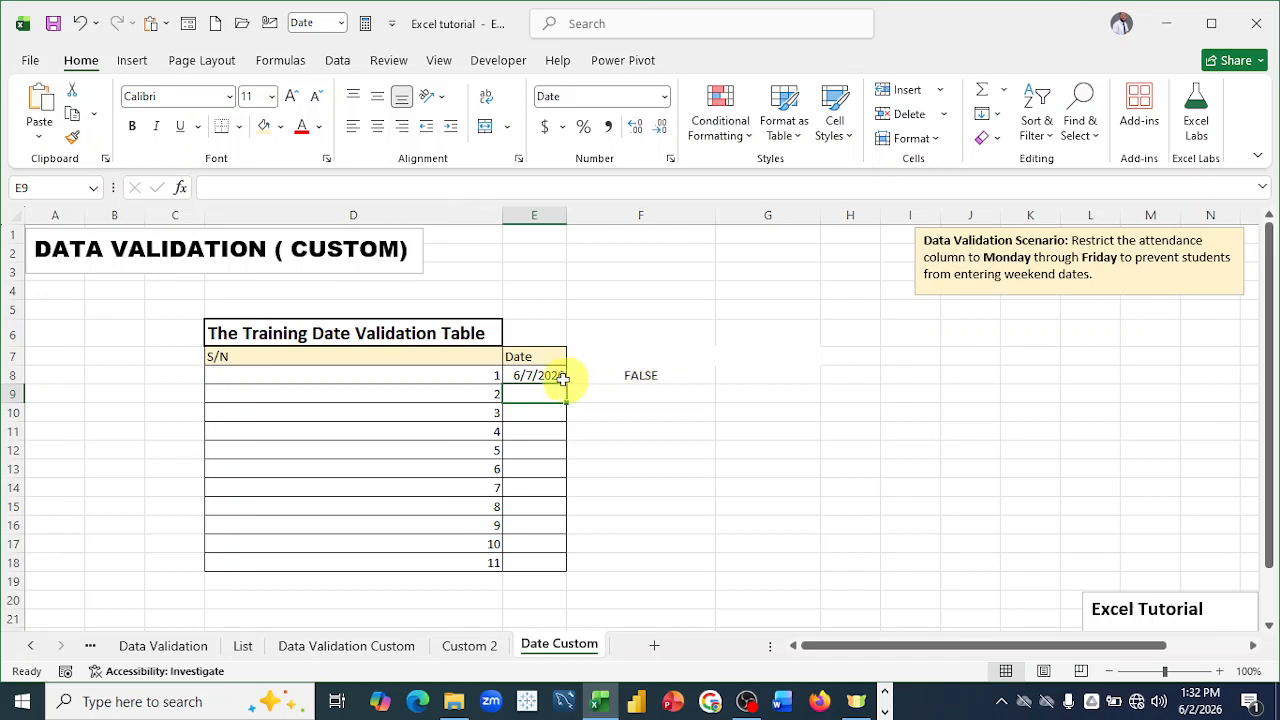
Step: Set the date in cell E8 back to 6/1/2026
double_click(532, 375)
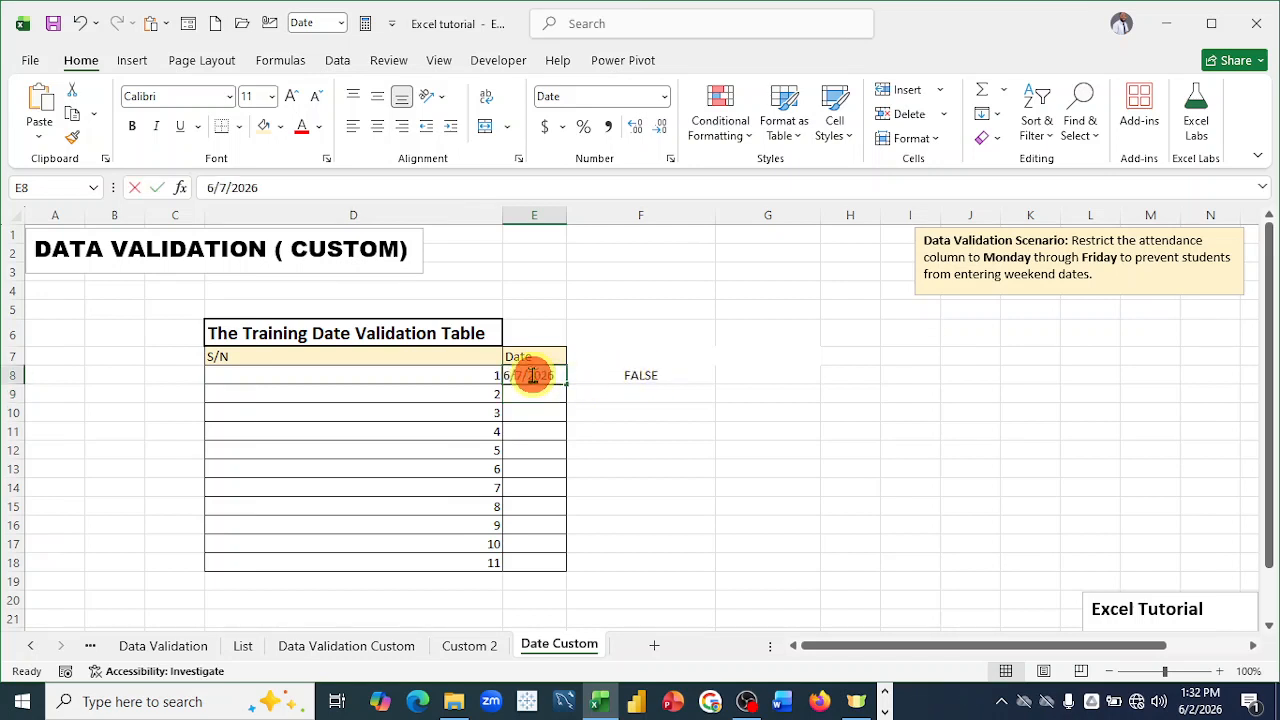
click(523, 375)
key(BackSpace)
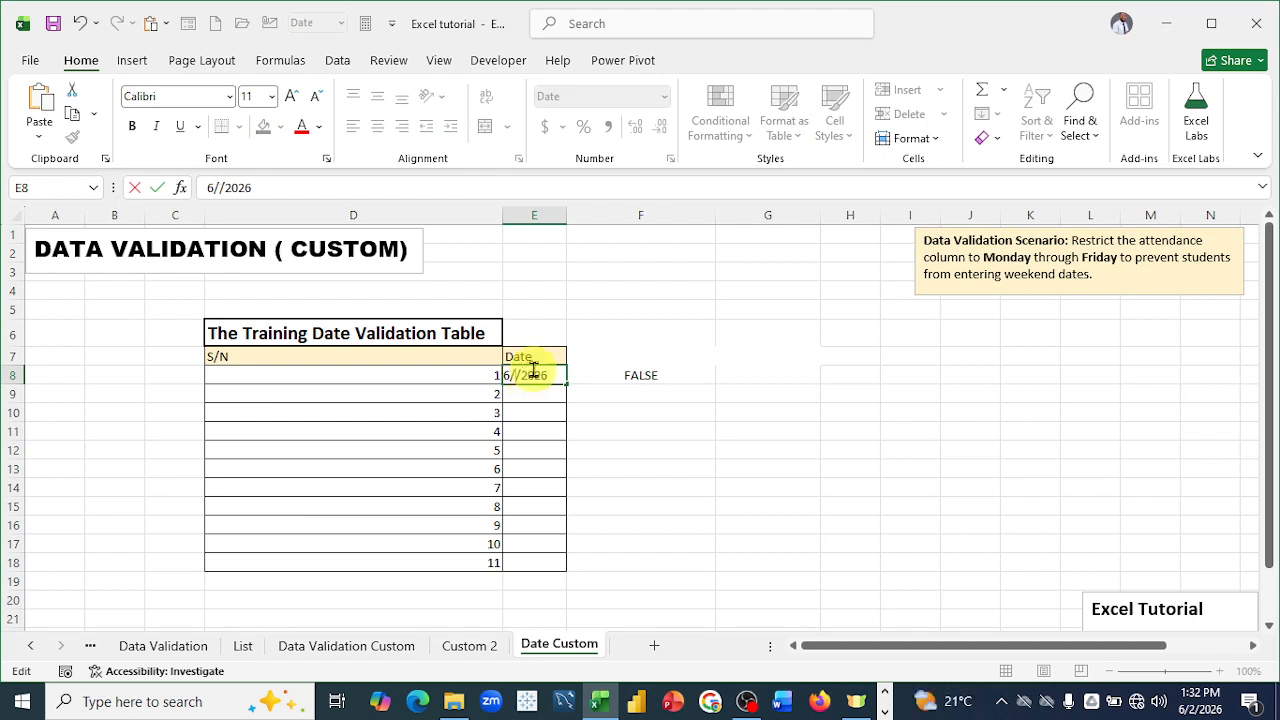
text(1)
key(Return)
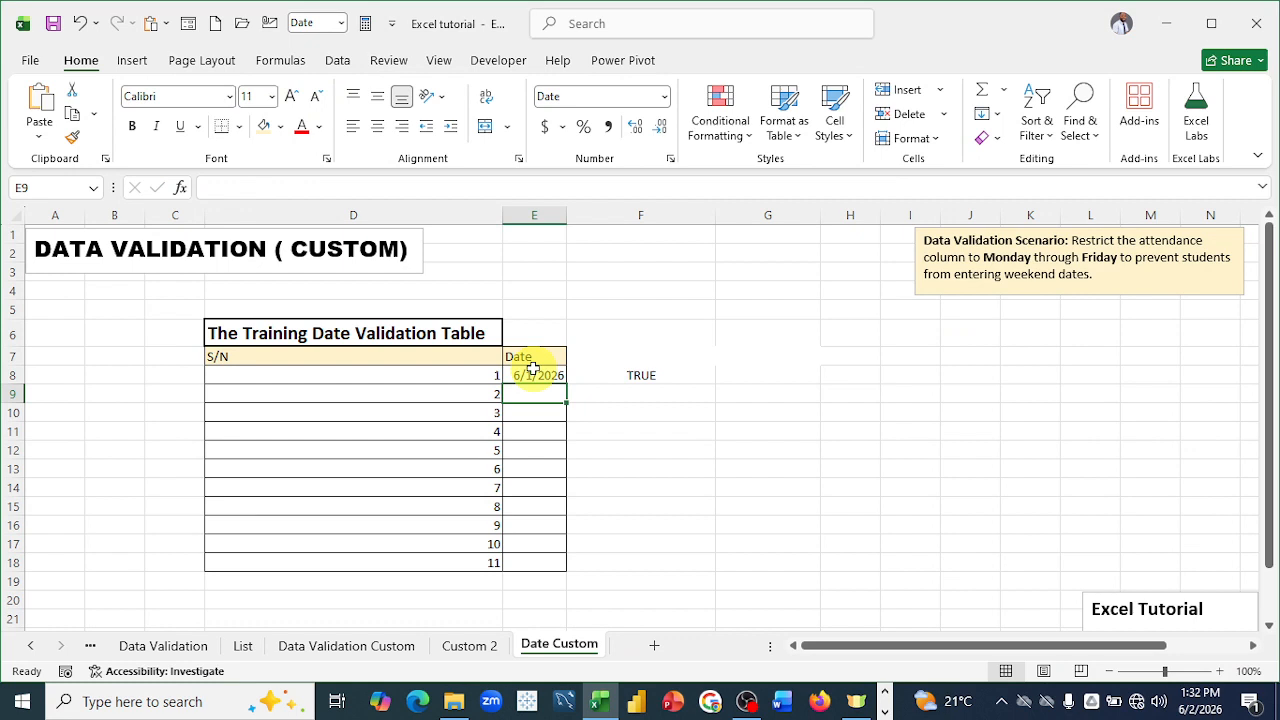
Step: Copy the WEEKDAY formula's text from cell F8 and clear the cell
click(643, 375)
drag(323, 188, 202, 188)
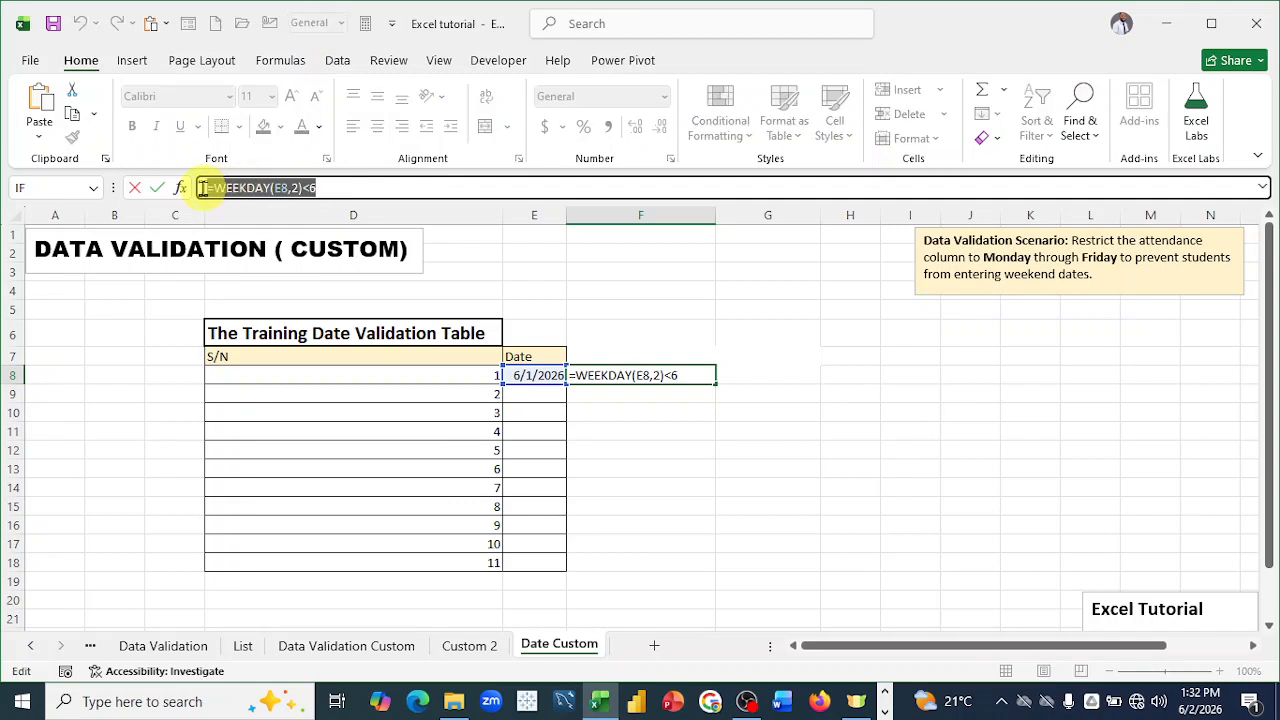
click(775, 421)
key(BackSpace)
key(BackSpace)
key(BackSpace)
key(BackSpace)
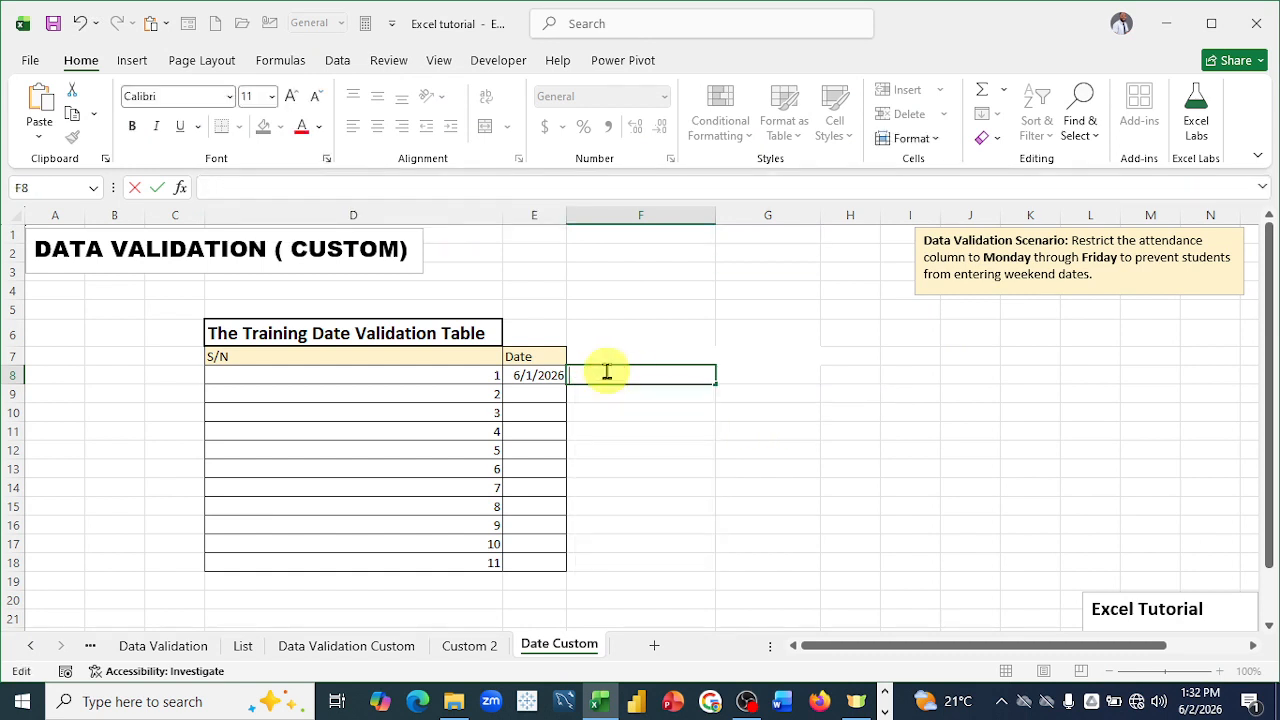
Step: Clear the test date from cell E8 so that the Date column is empty
double_click(552, 375)
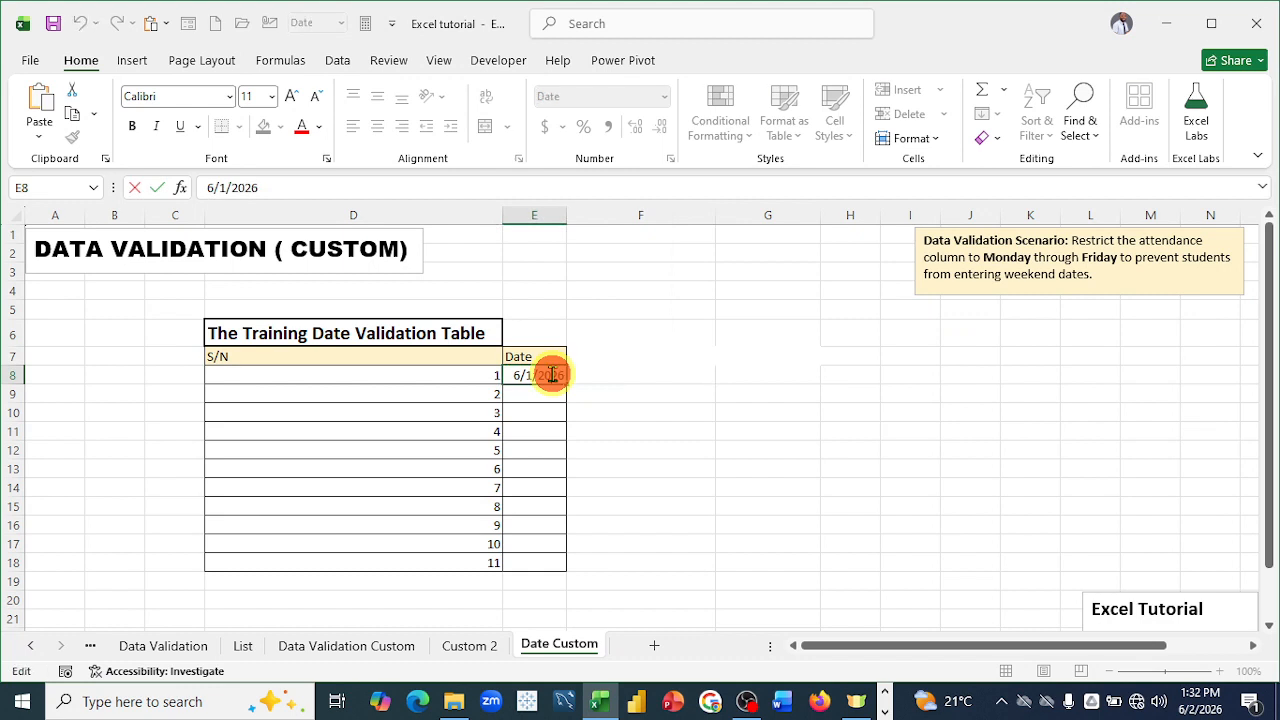
key(BackSpace)
key(BackSpace)
key(BackSpace)
key(BackSpace)
key(BackSpace)
key(BackSpace)
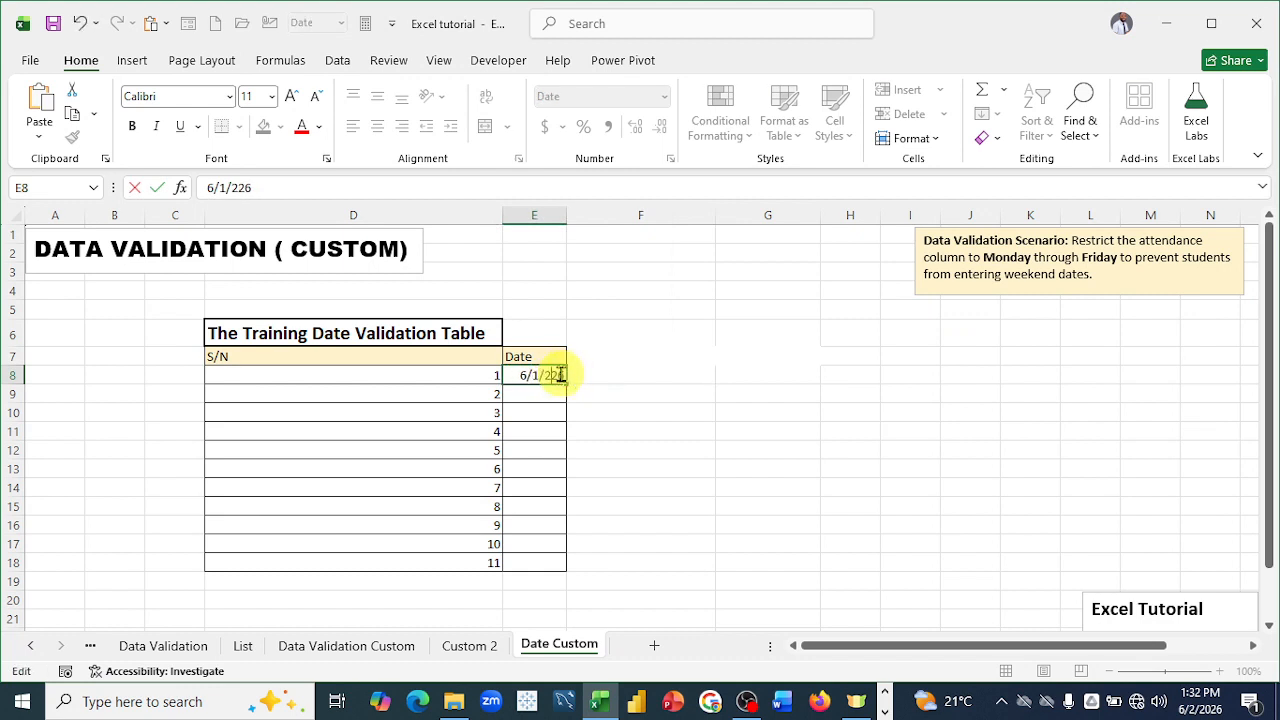
click(561, 374)
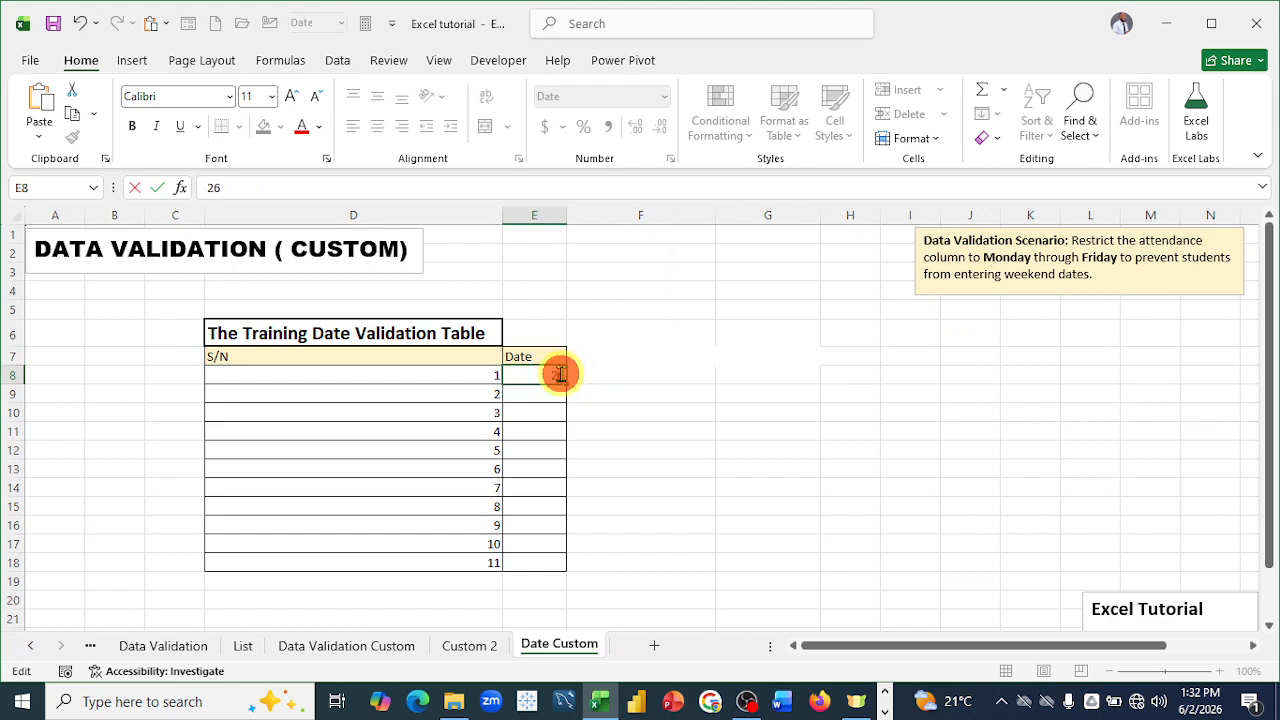
click(563, 374)
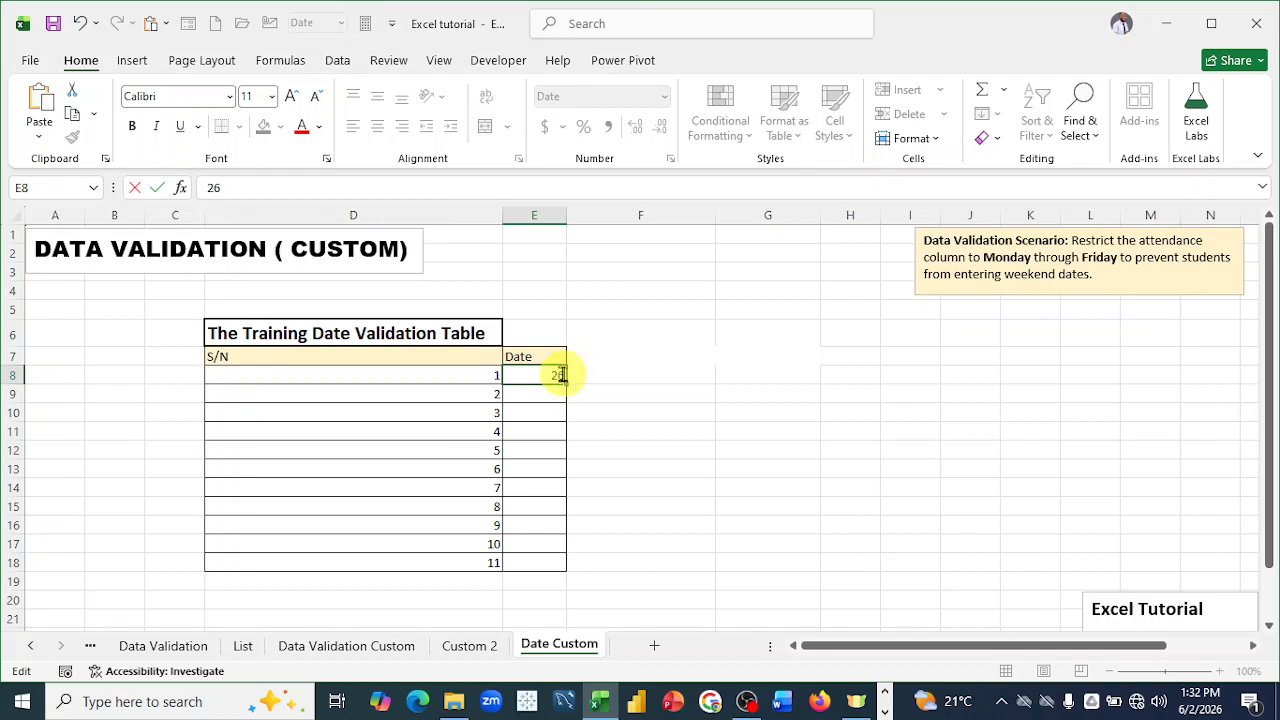
key(BackSpace)
key(BackSpace)
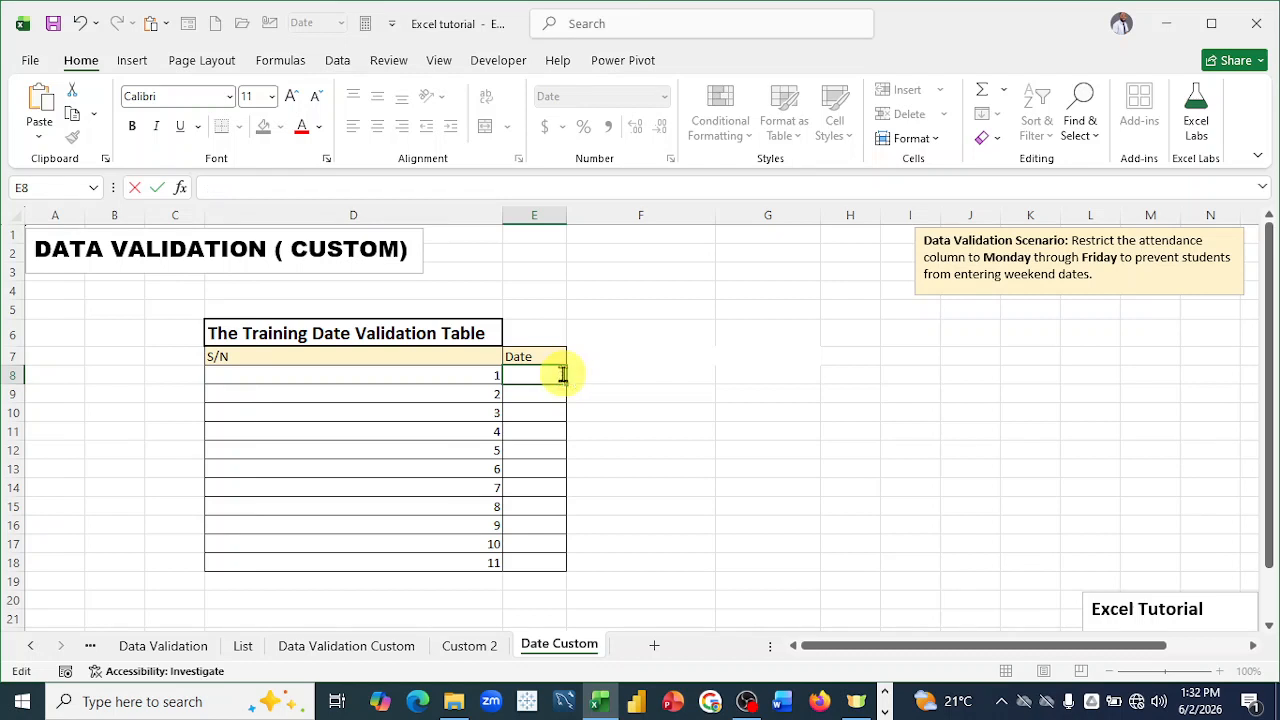
click(688, 461)
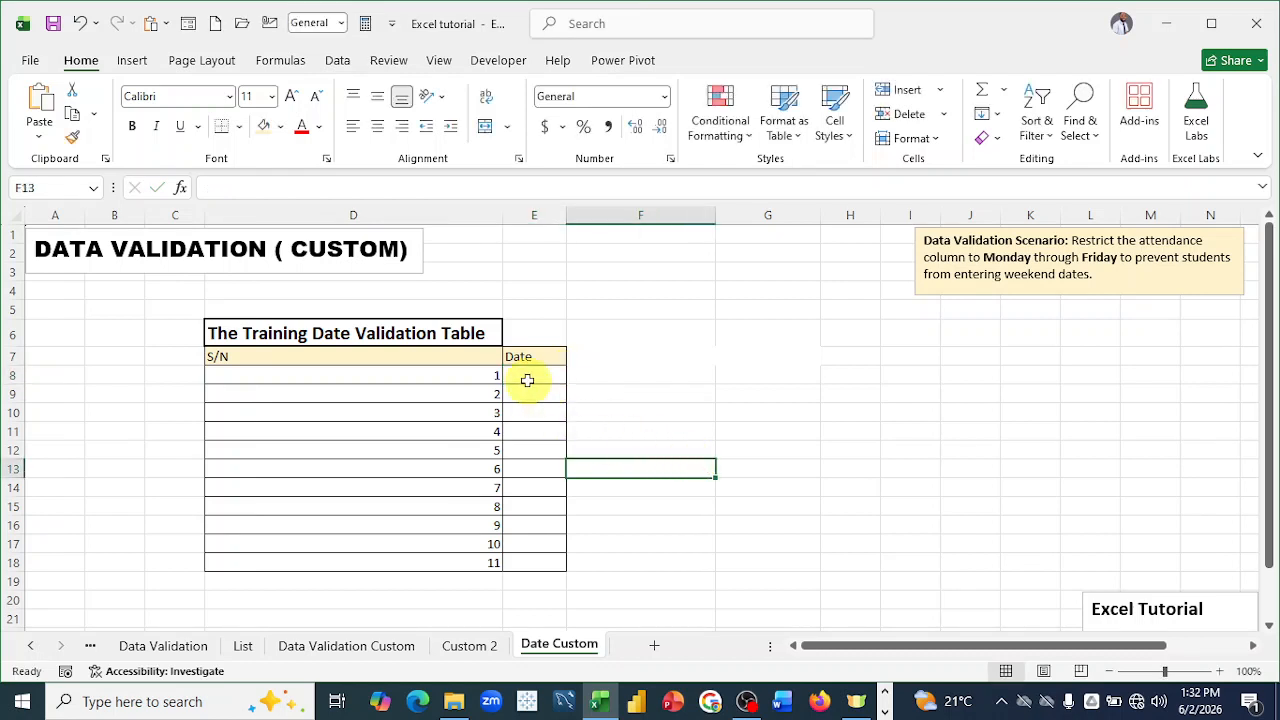
Step: Apply a Custom data validation rule with the formula =WEEKDAY(E8,2)<6 to the date cells E8:E18
drag(524, 372, 542, 557)
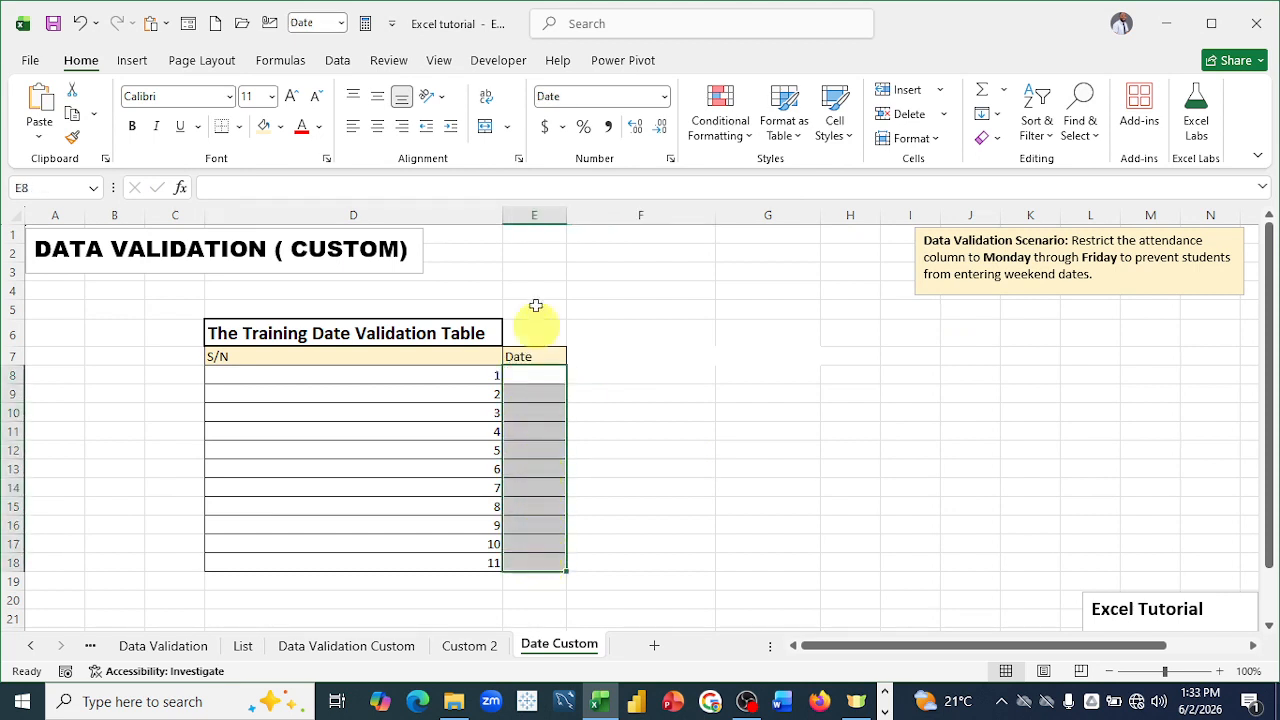
click(339, 62)
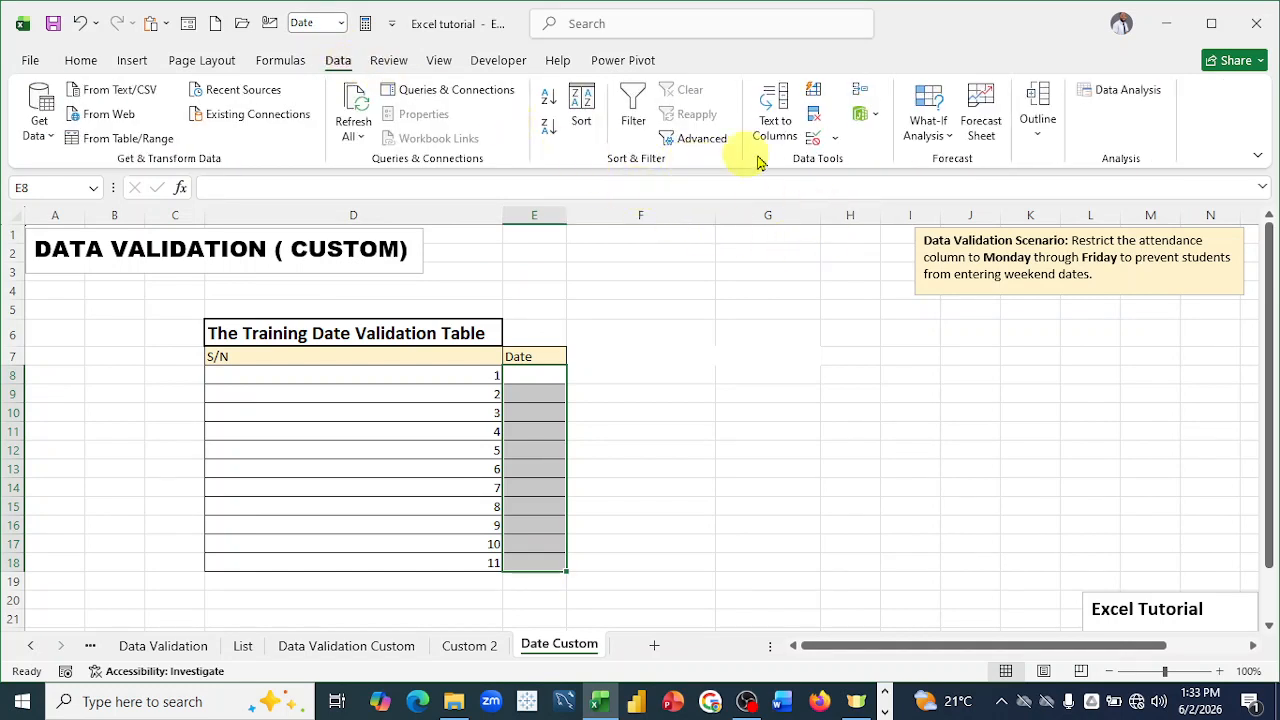
click(838, 143)
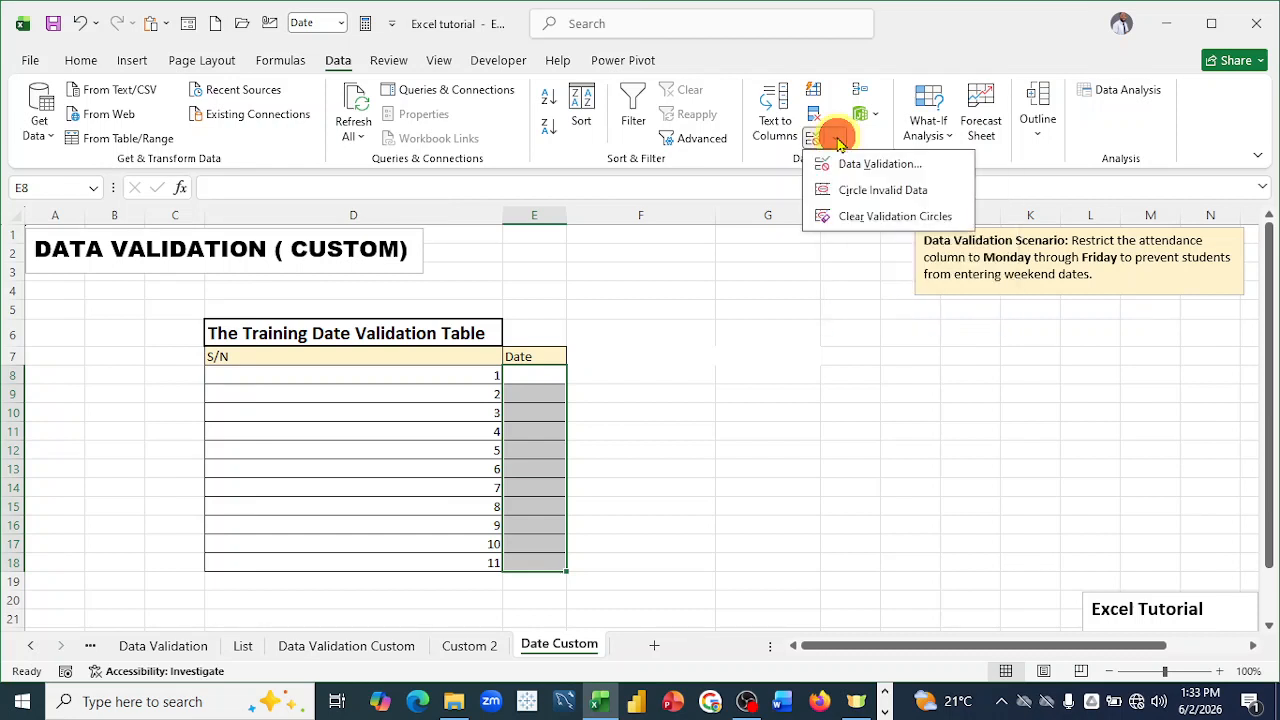
click(860, 166)
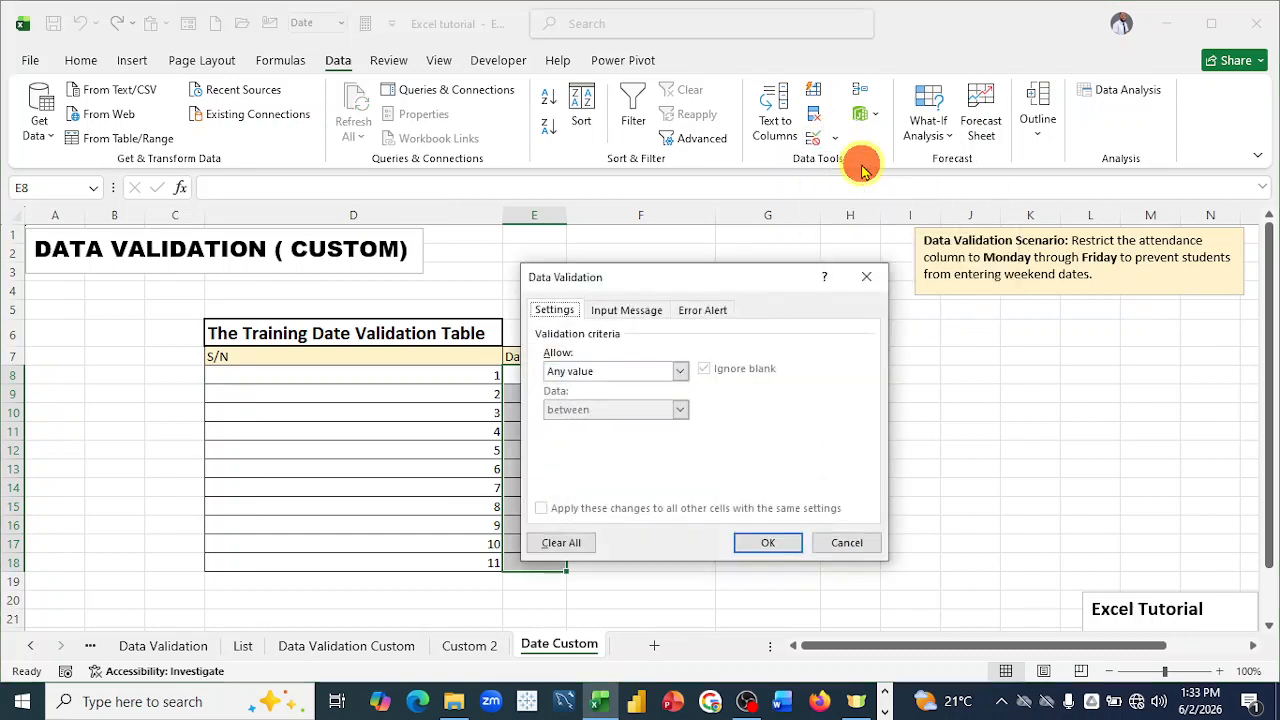
click(679, 372)
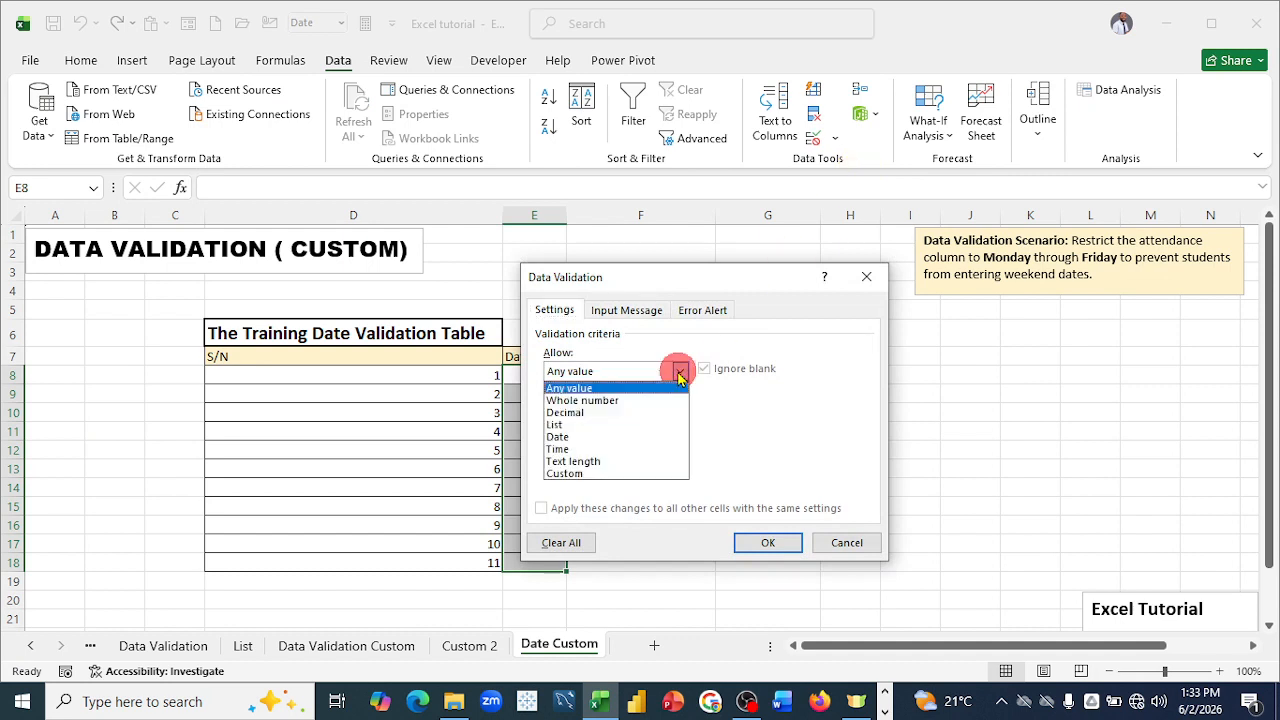
click(584, 479)
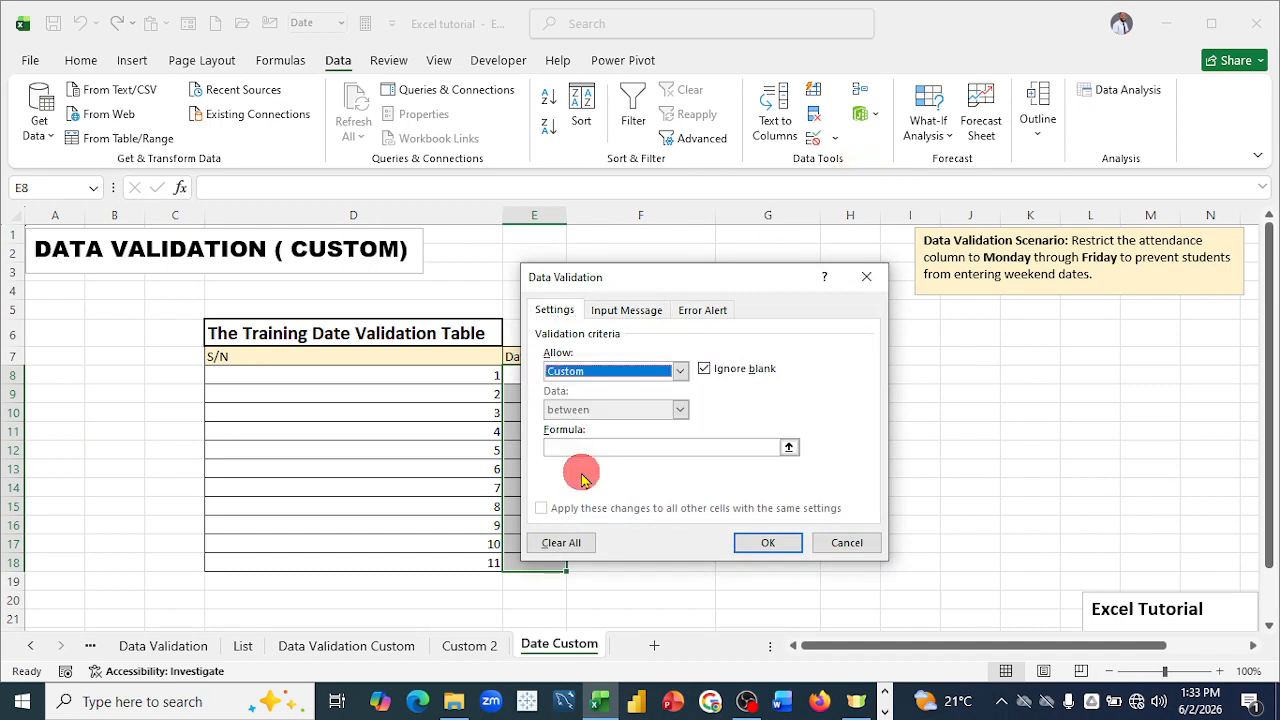
click(560, 447)
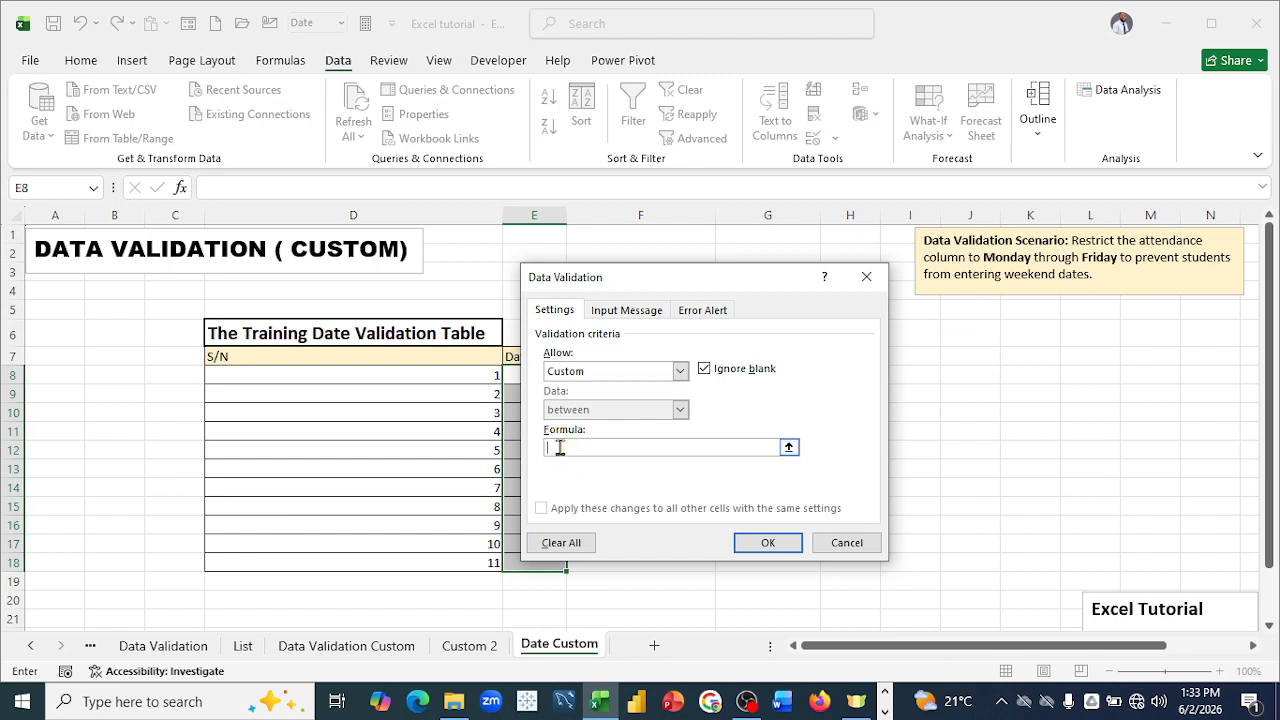
text(=WEEKDAY(E8,2)<6)
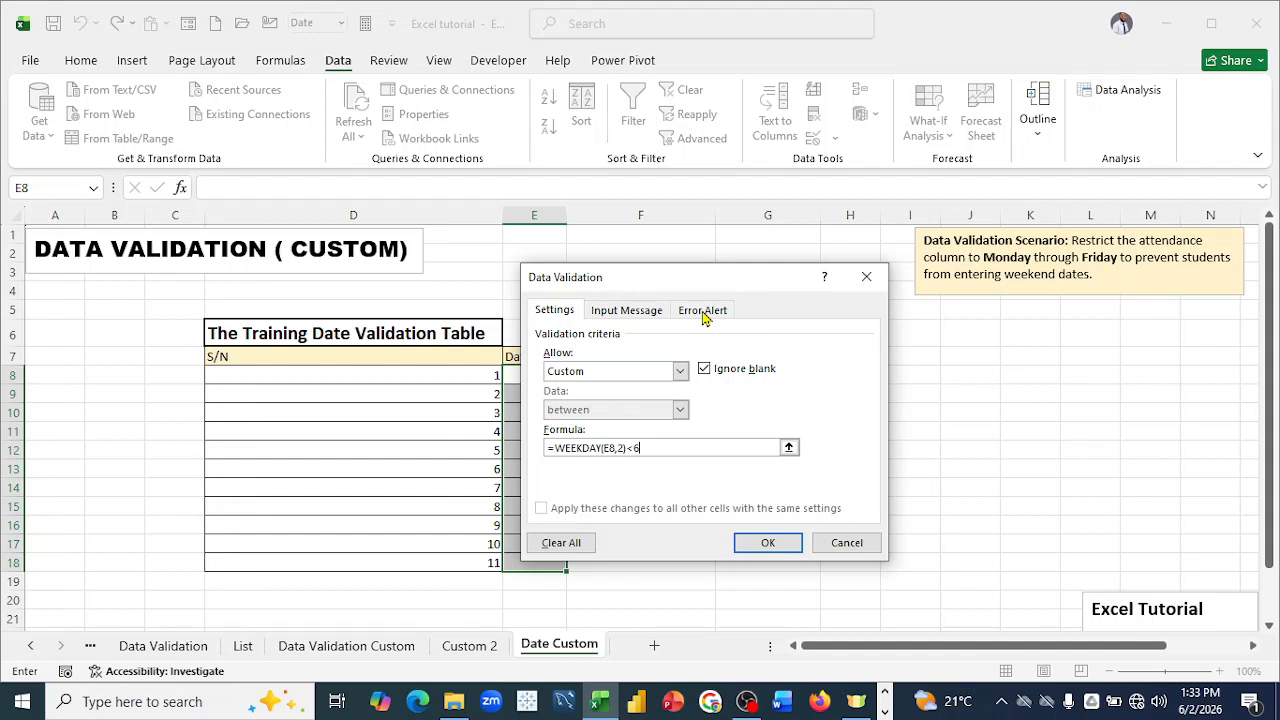
click(764, 541)
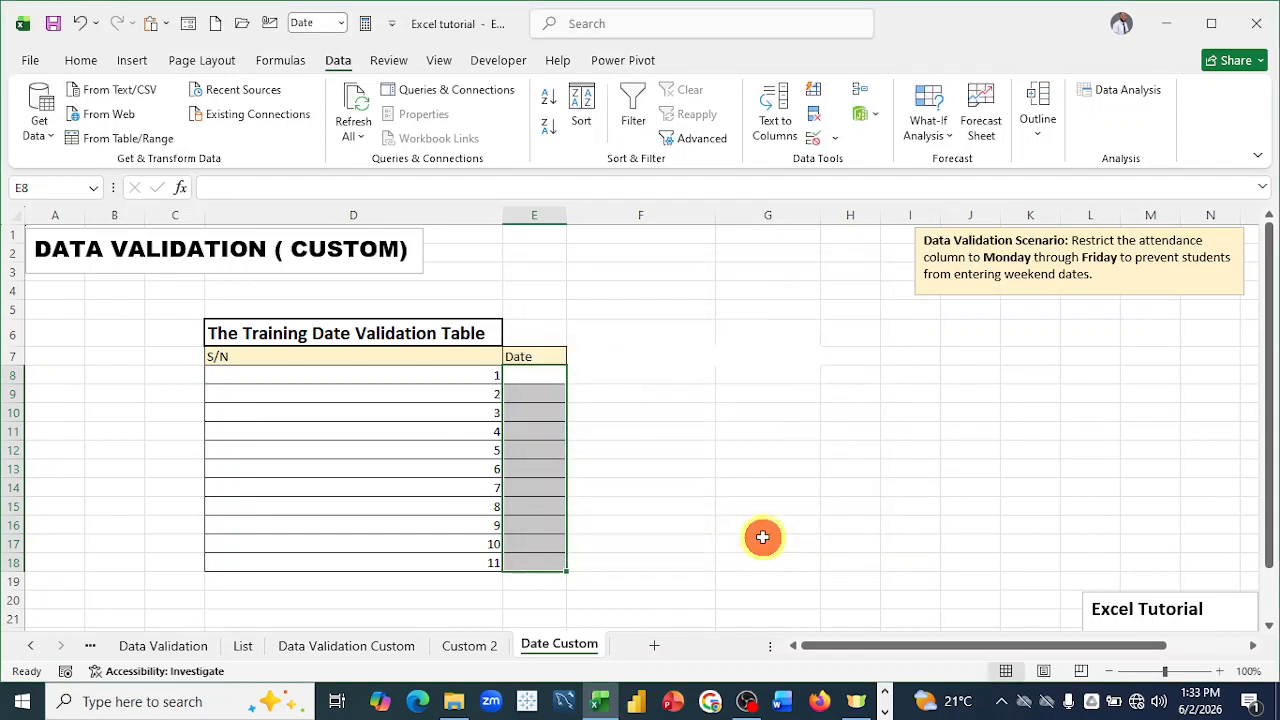
Step: Enter the weekday date 6/4/2026 in cell E8 to test the validation rule
click(680, 408)
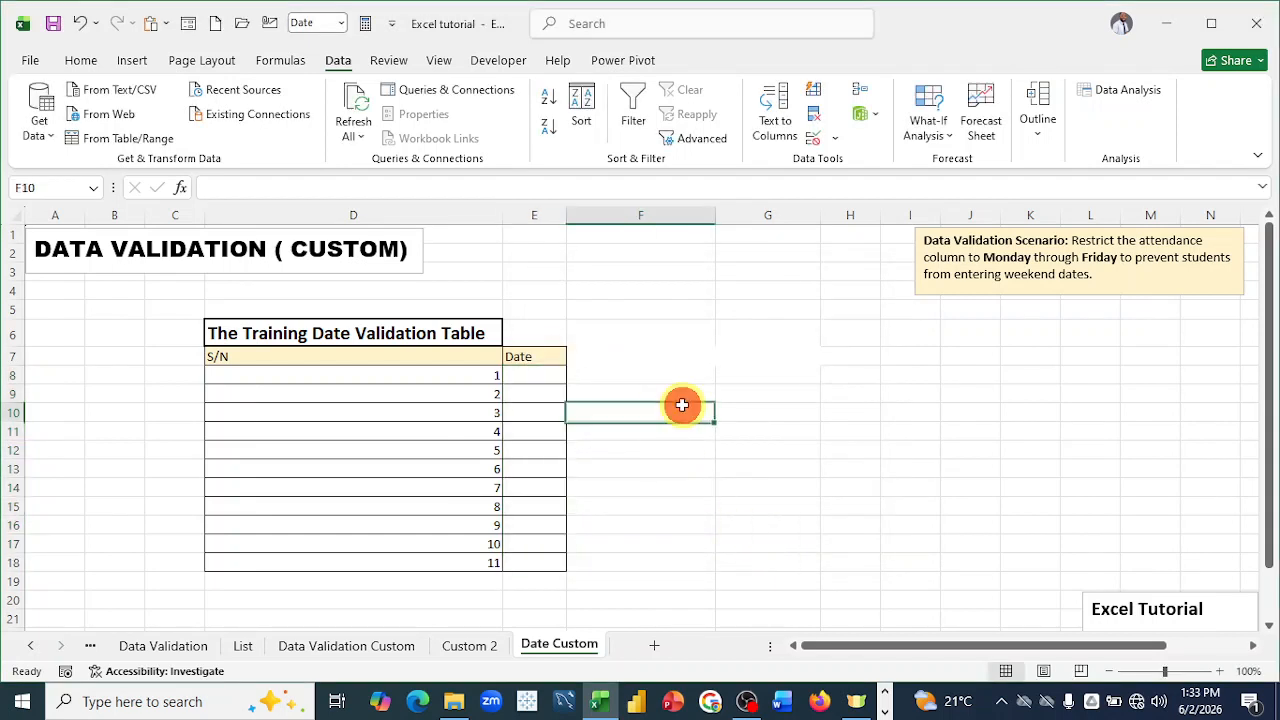
click(81, 60)
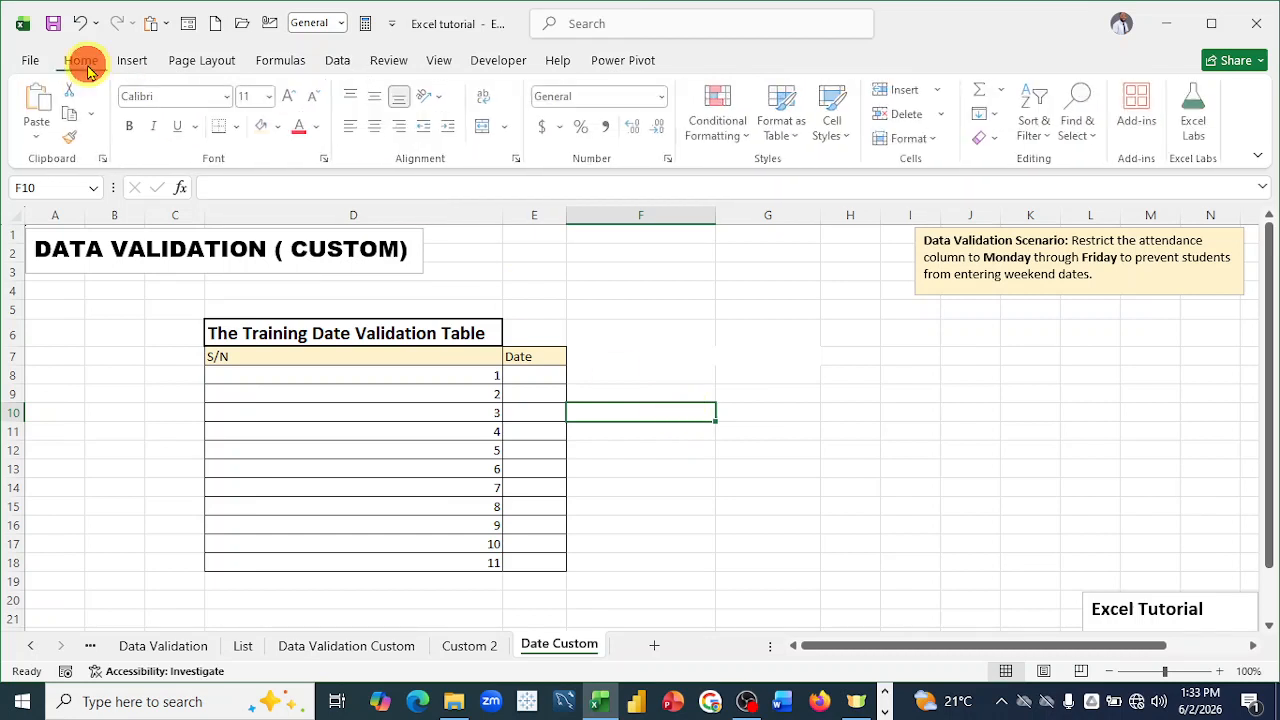
click(536, 378)
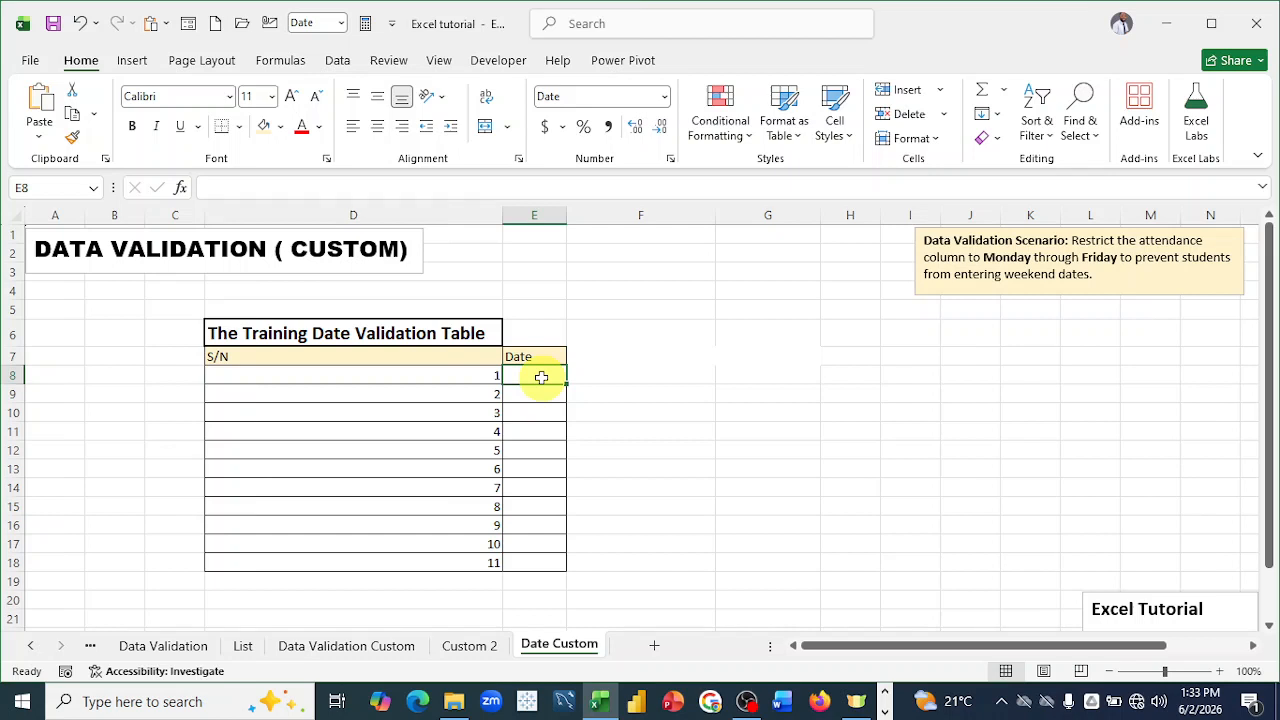
click(524, 376)
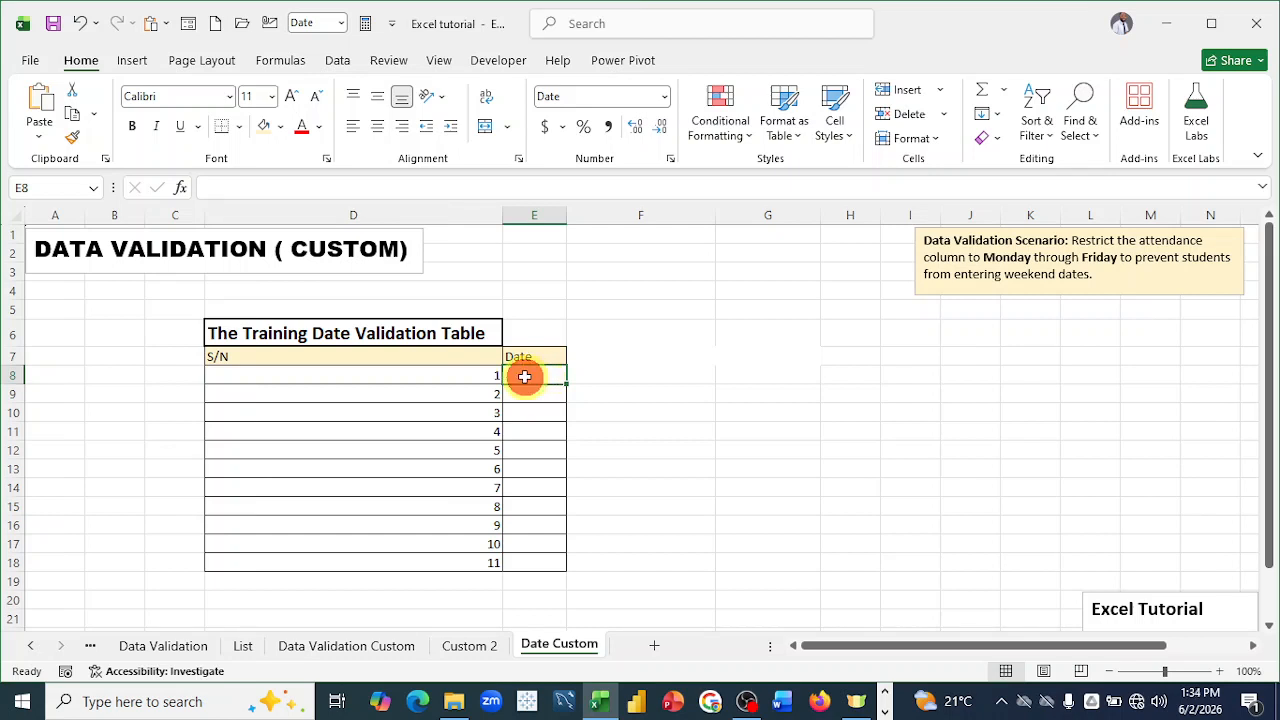
text(4)
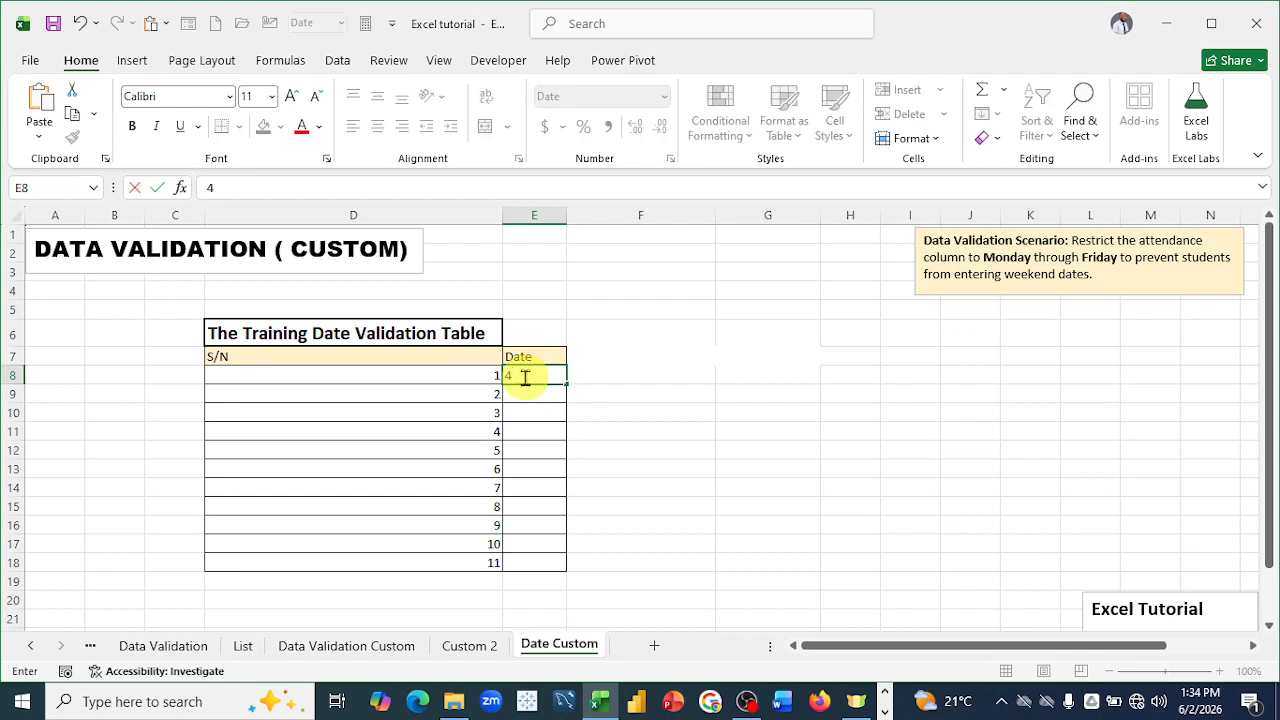
key(BackSpace)
text(6/4/2026)
key(Return)
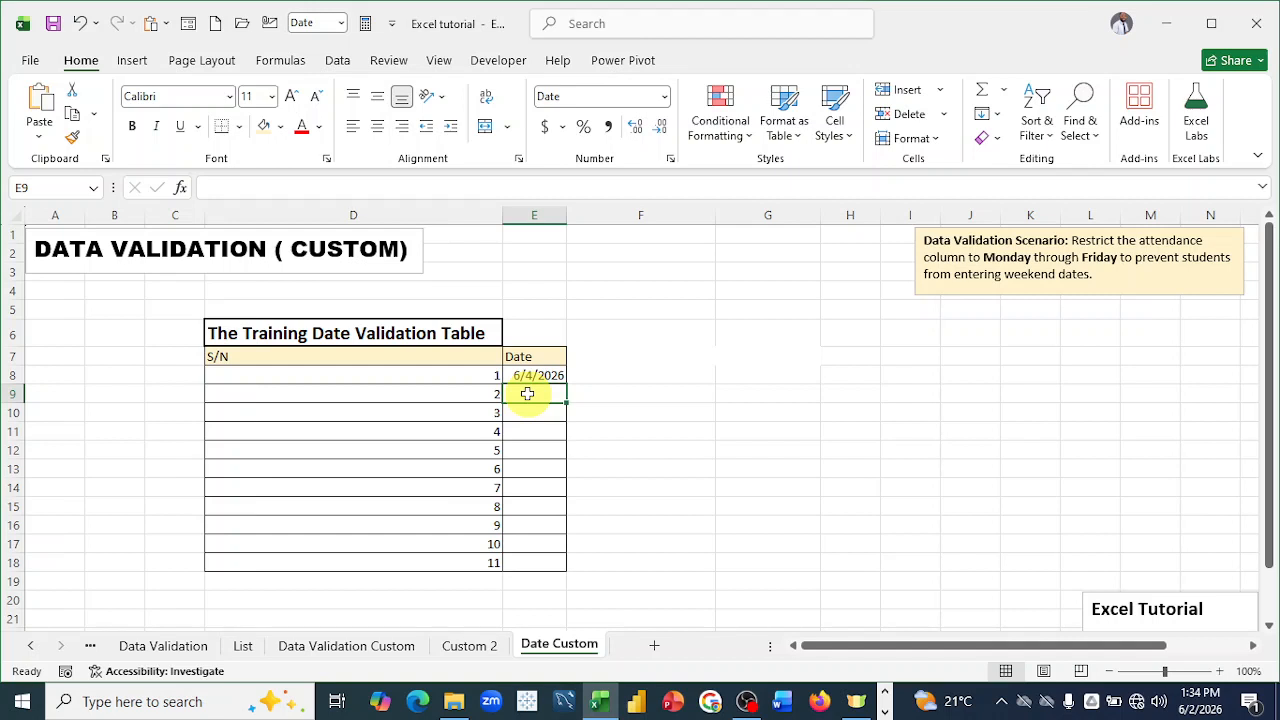
Step: Try to enter the weekend date 6/7/2026 in cell E9, then erase the entry
double_click(527, 394)
text(6)
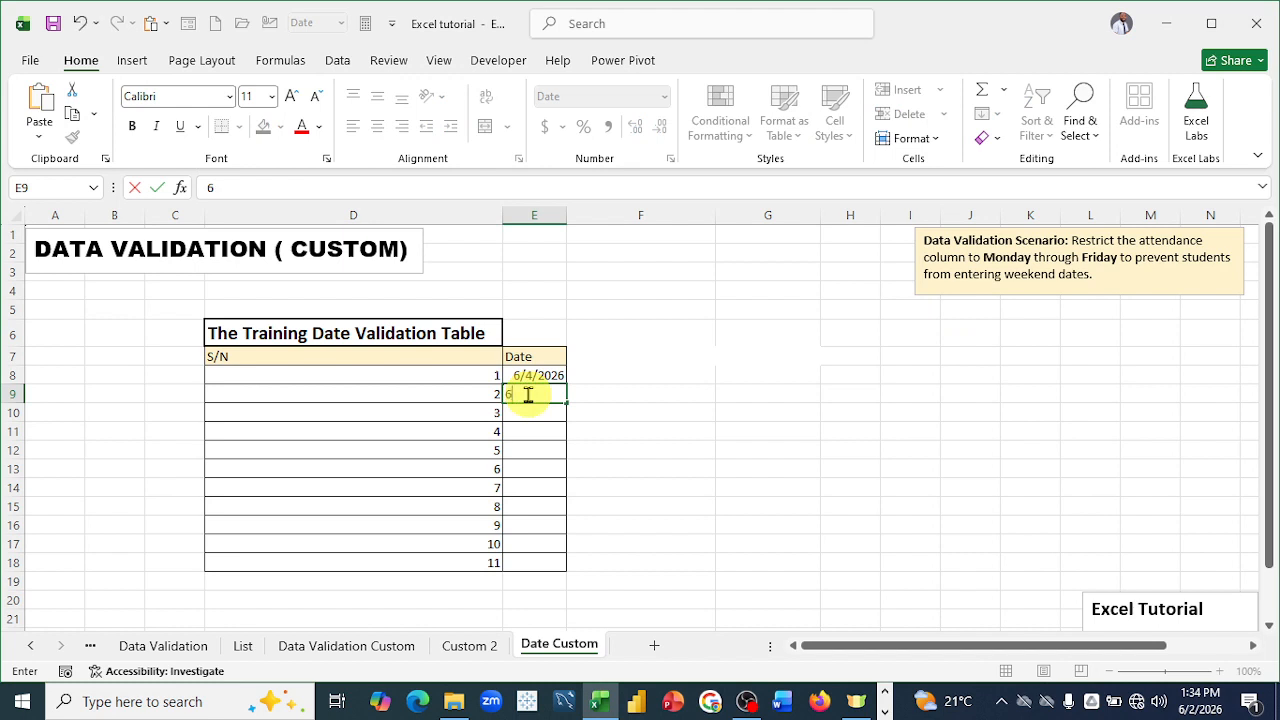
text(/7/2026)
key(Return)
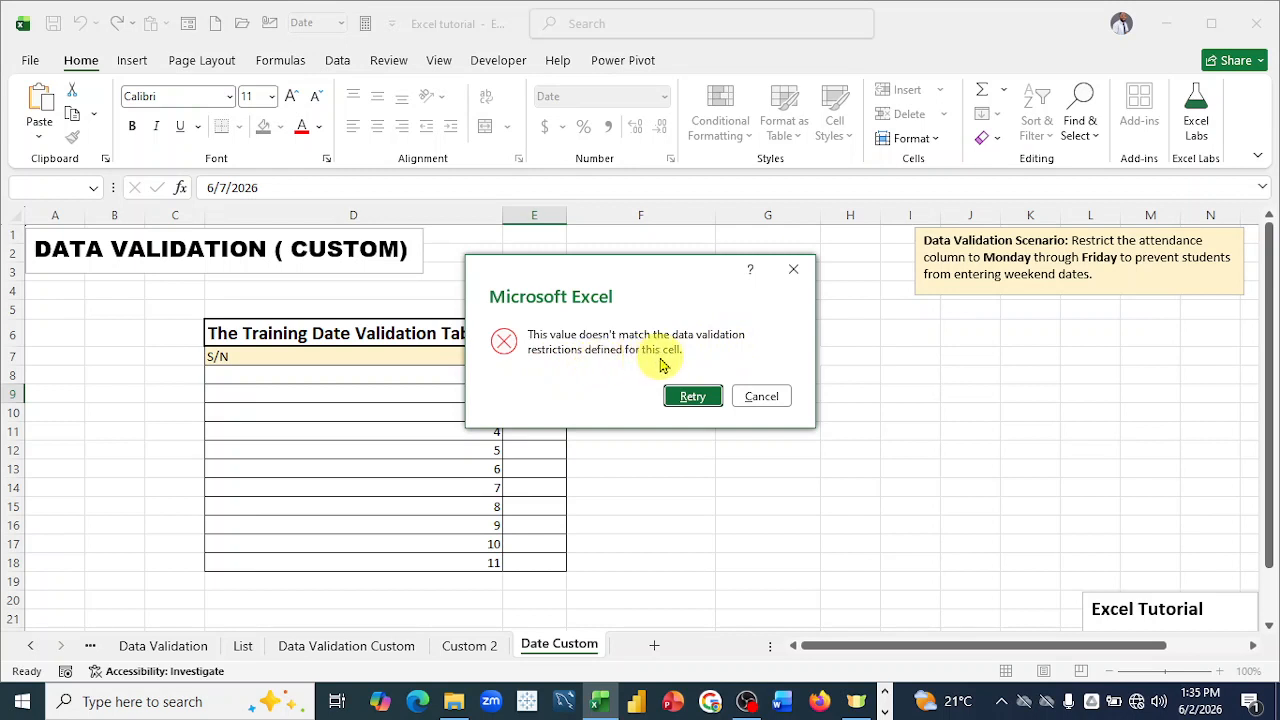
click(704, 396)
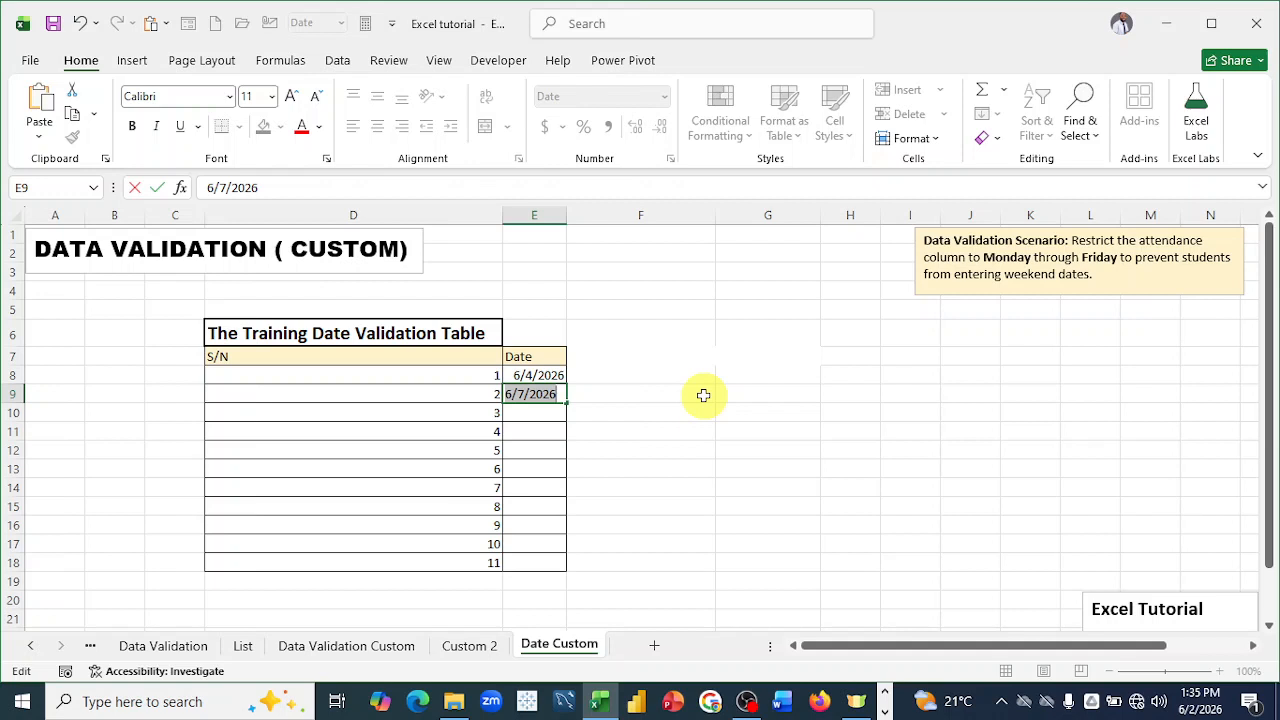
key(BackSpace)
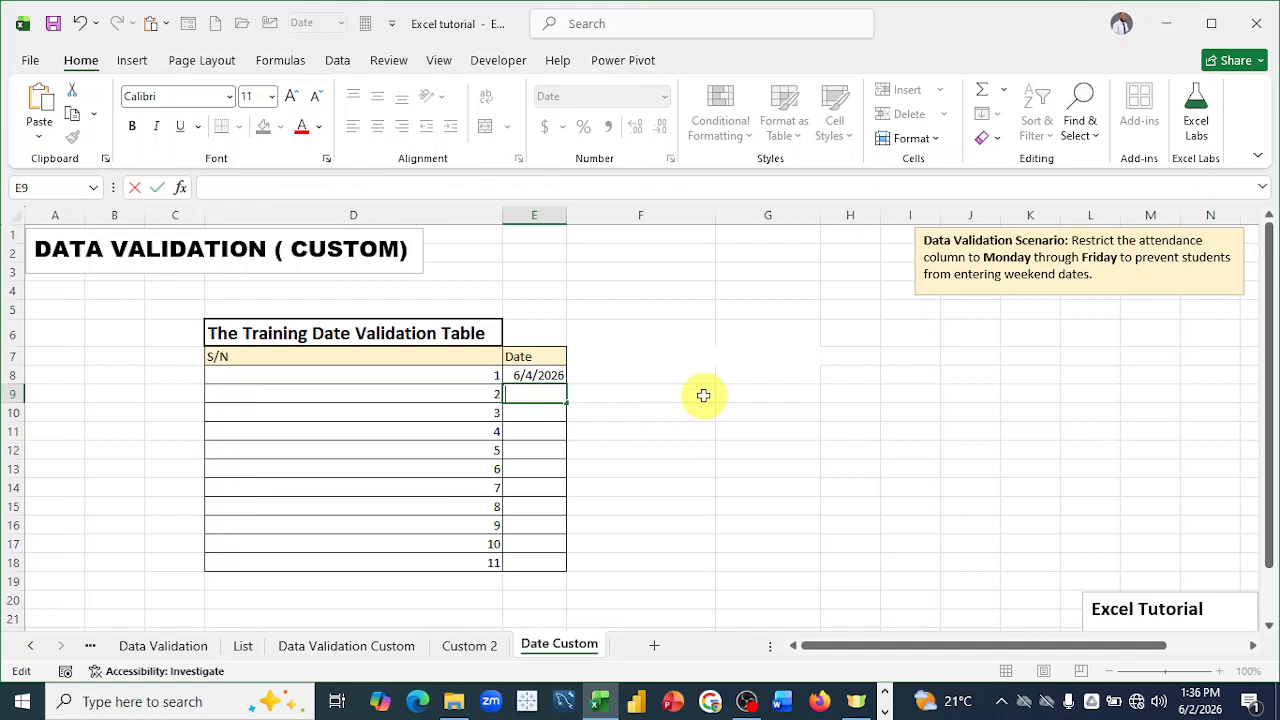